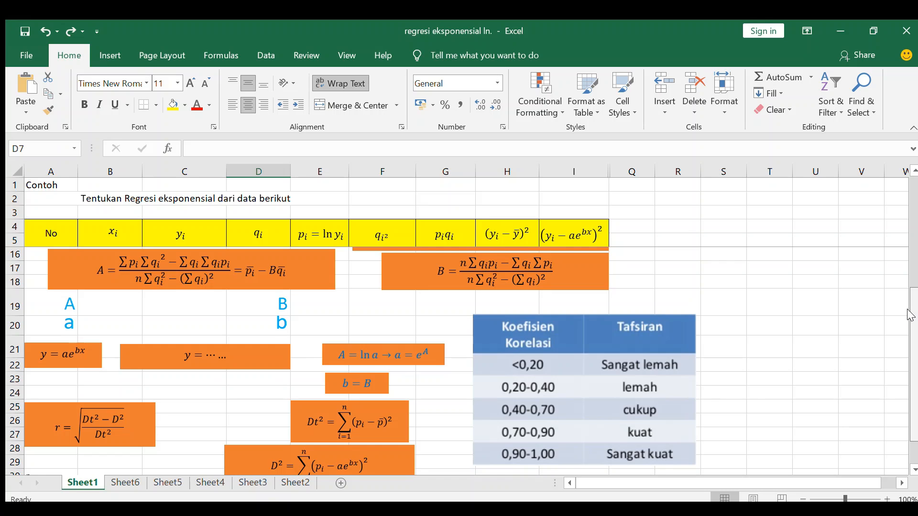
Step: Enter =B6 in D6 for the qi column and fill the formula down to D10
{"action": "left_click_drag", "start_coordinate": [915, 324], "coordinate": [911, 197]}
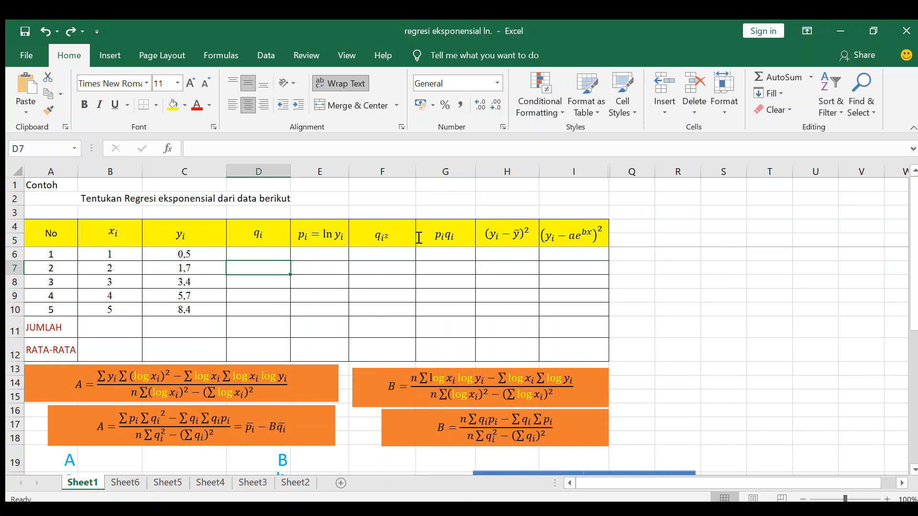
{"action": "left_click", "coordinate": [258, 254]}
{"action": "type", "text": "="}
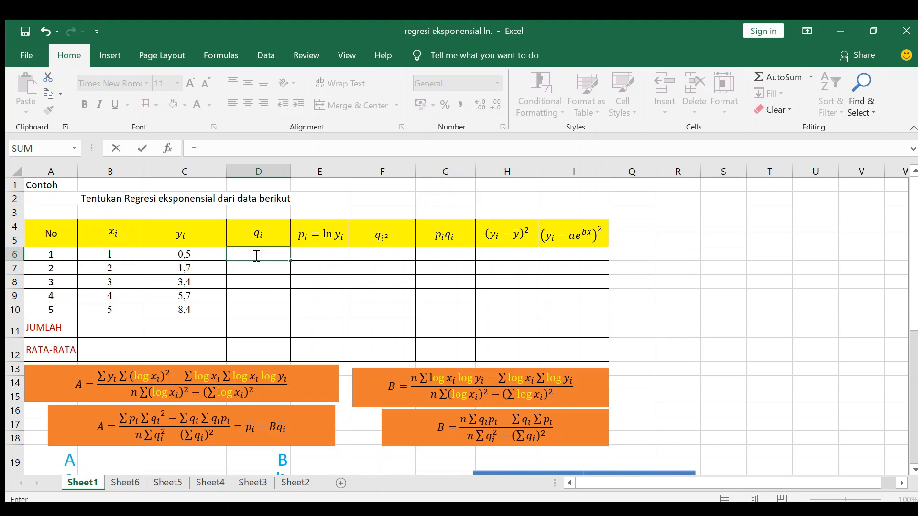
{"action": "left_click", "coordinate": [118, 255]}
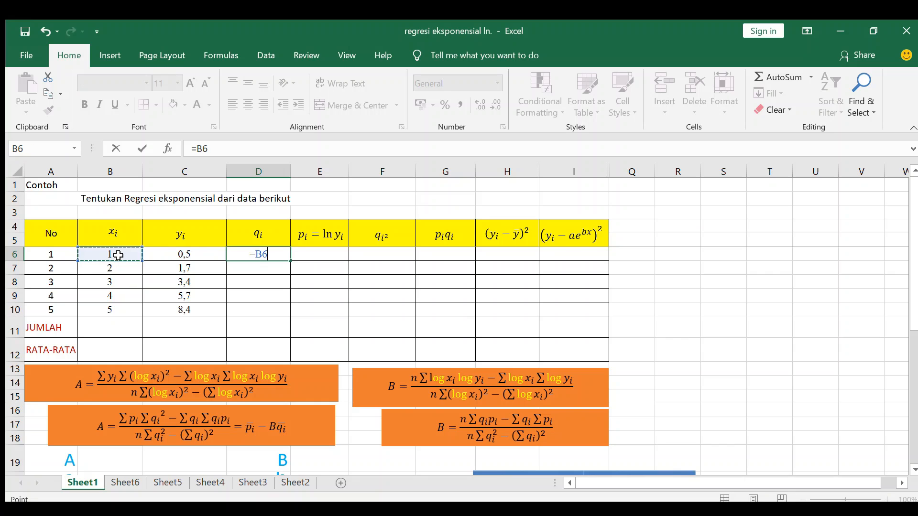
{"action": "key", "text": "Return"}
{"action": "left_click", "coordinate": [262, 254]}
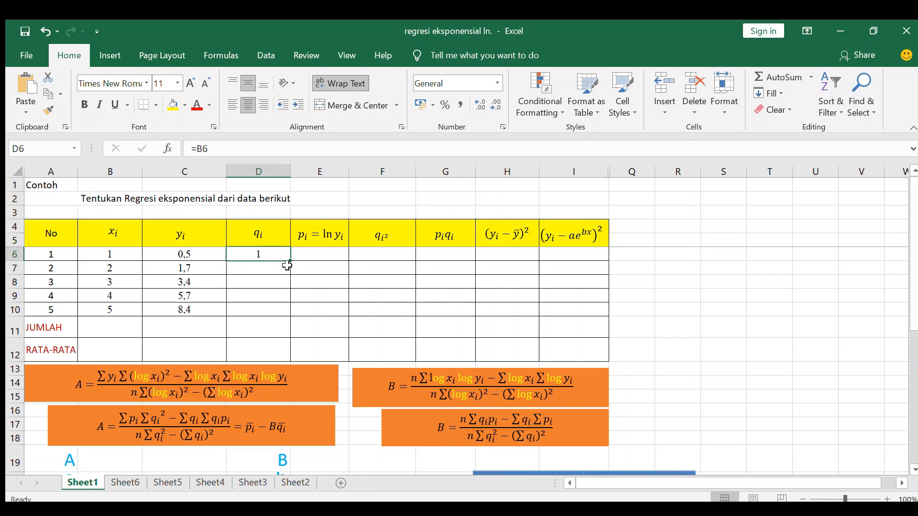
{"action": "left_click_drag", "start_coordinate": [291, 263], "coordinate": [296, 314]}
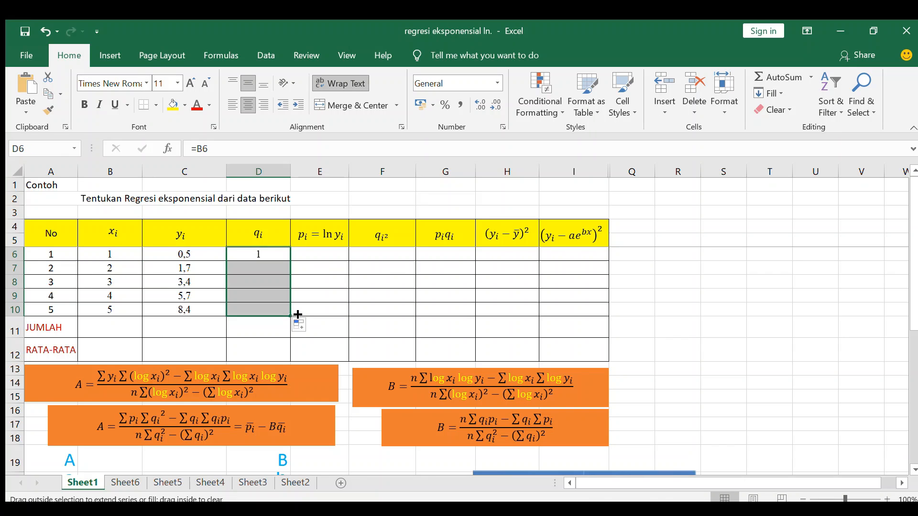
Step: Calculate ln yi in E6 with =LN(C6) and fill the formula down to E10
{"action": "left_click", "coordinate": [320, 256]}
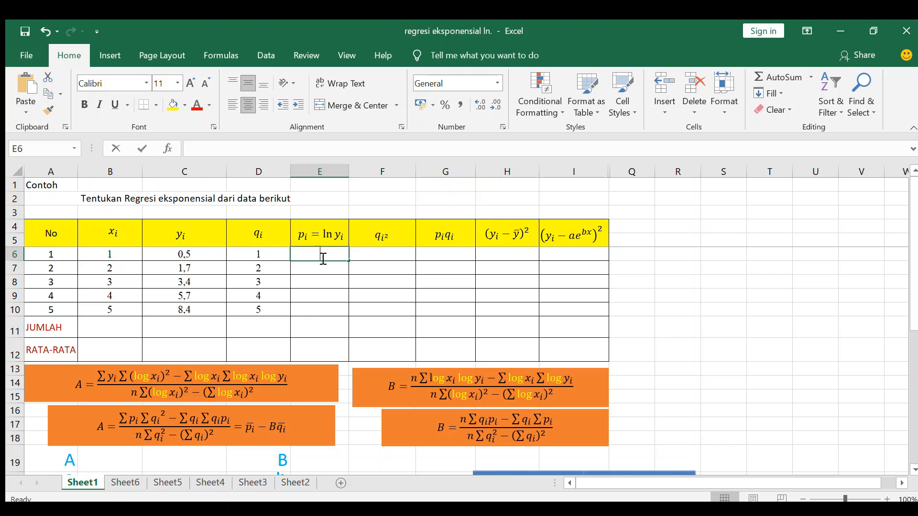
{"action": "type", "text": "=ln"}
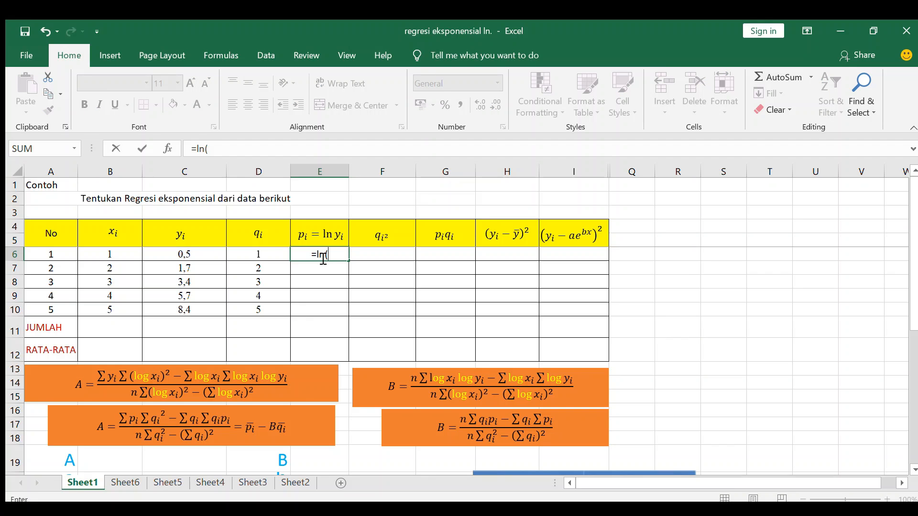
{"action": "type", "text": "("}
{"action": "left_click", "coordinate": [187, 255]}
{"action": "type", "text": ")"}
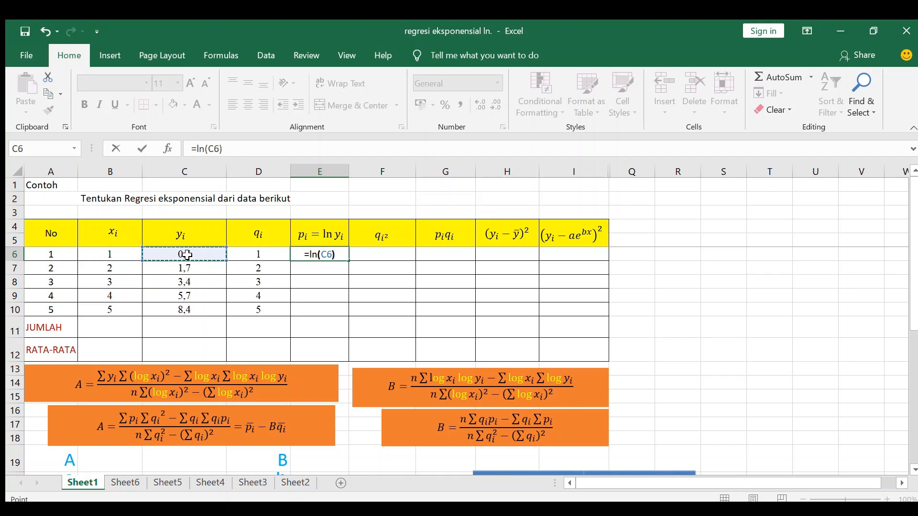
{"action": "key", "text": "Return"}
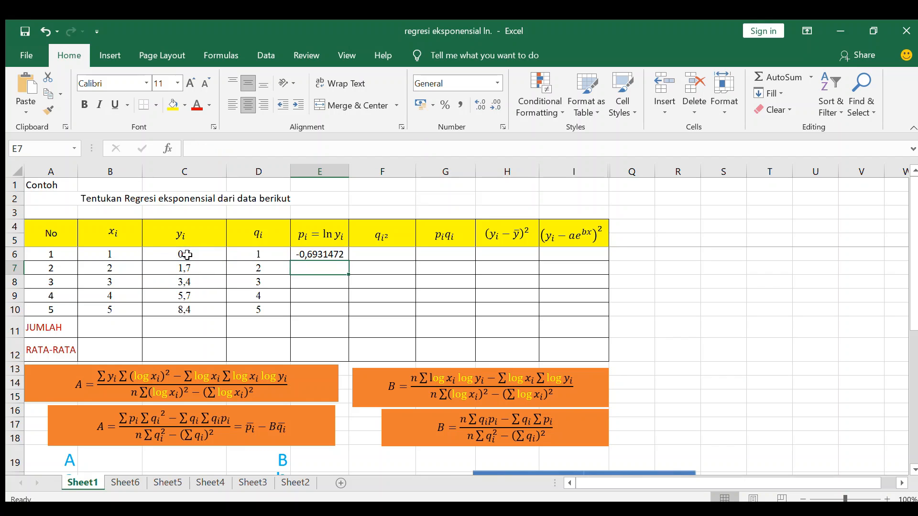
{"action": "left_click", "coordinate": [324, 254]}
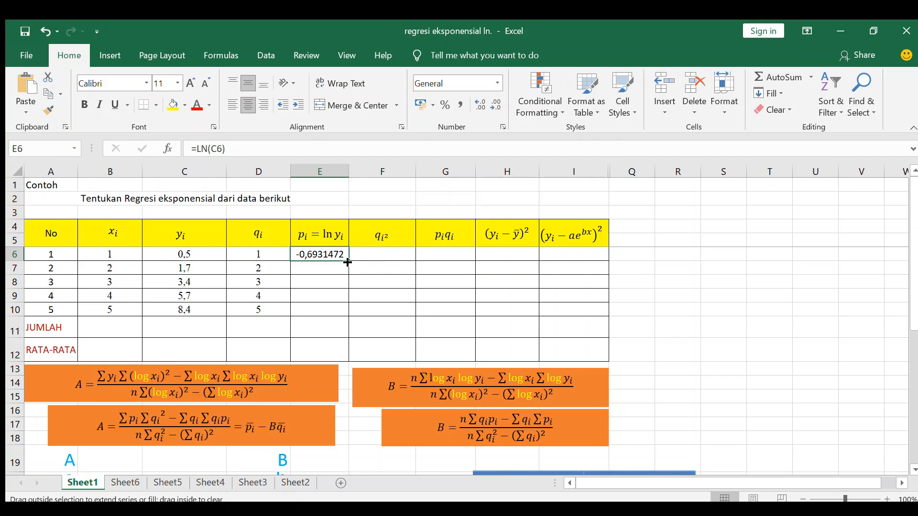
{"action": "left_click_drag", "start_coordinate": [347, 263], "coordinate": [350, 316]}
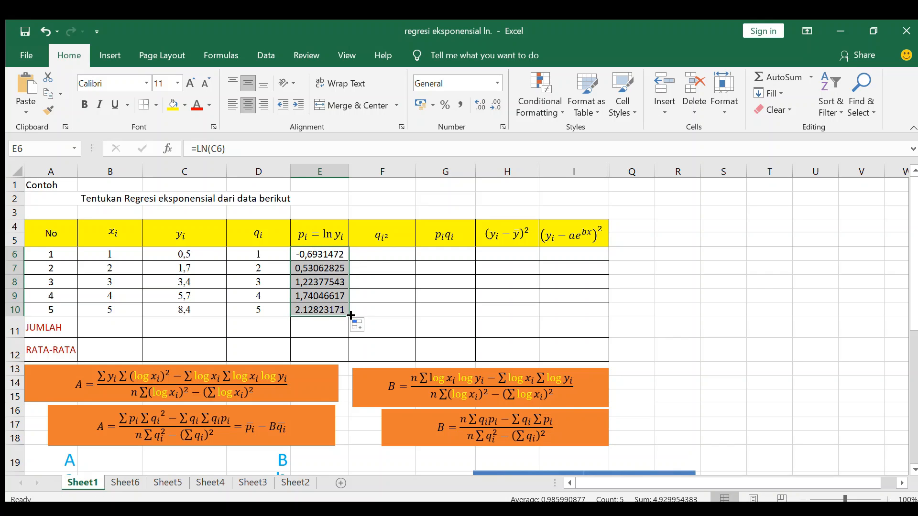
Step: Square qi in F6 with =D6^2 and fill the formula down to F10
{"action": "left_click", "coordinate": [382, 255]}
{"action": "type", "text": "="}
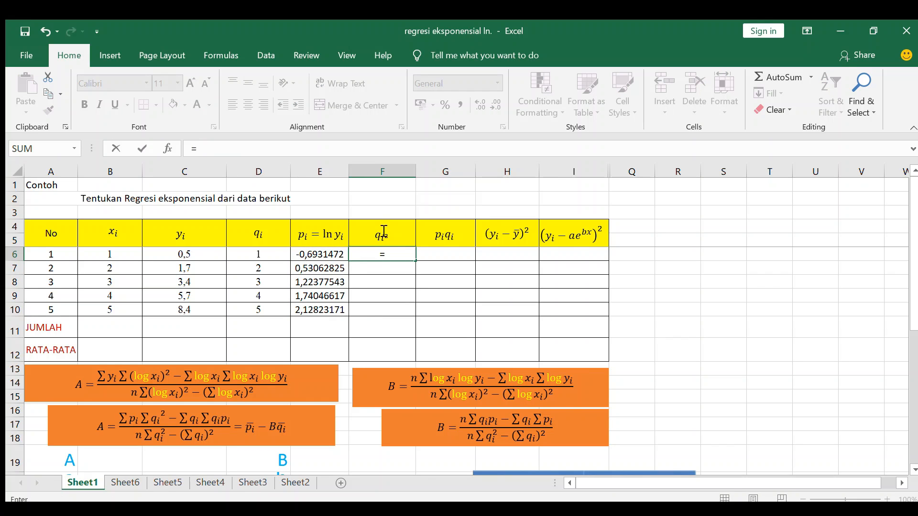
{"action": "left_click", "coordinate": [263, 254]}
{"action": "type", "text": "^2"}
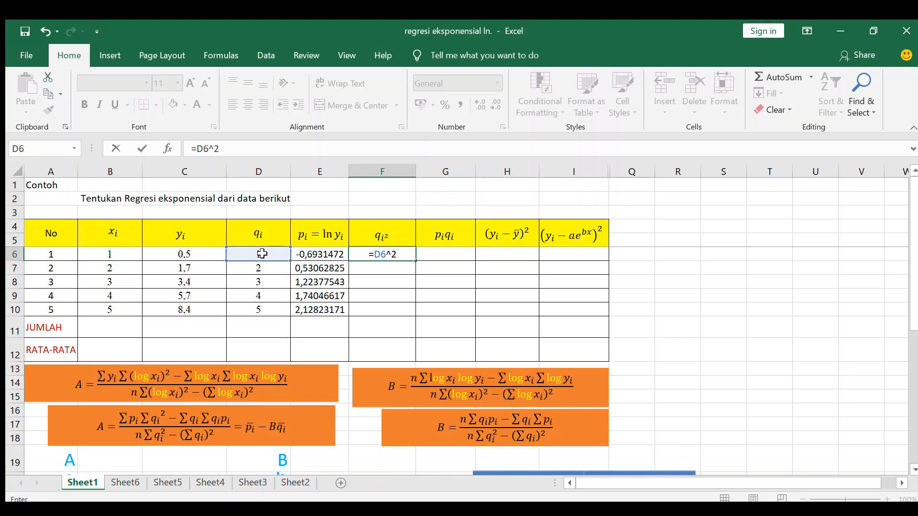
{"action": "key", "text": "Return"}
{"action": "left_click", "coordinate": [371, 254]}
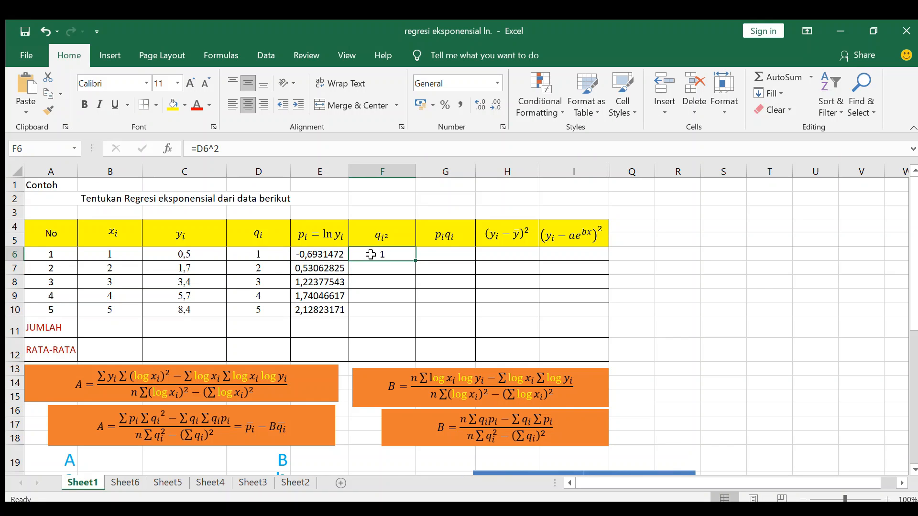
{"action": "left_click_drag", "start_coordinate": [415, 261], "coordinate": [420, 315]}
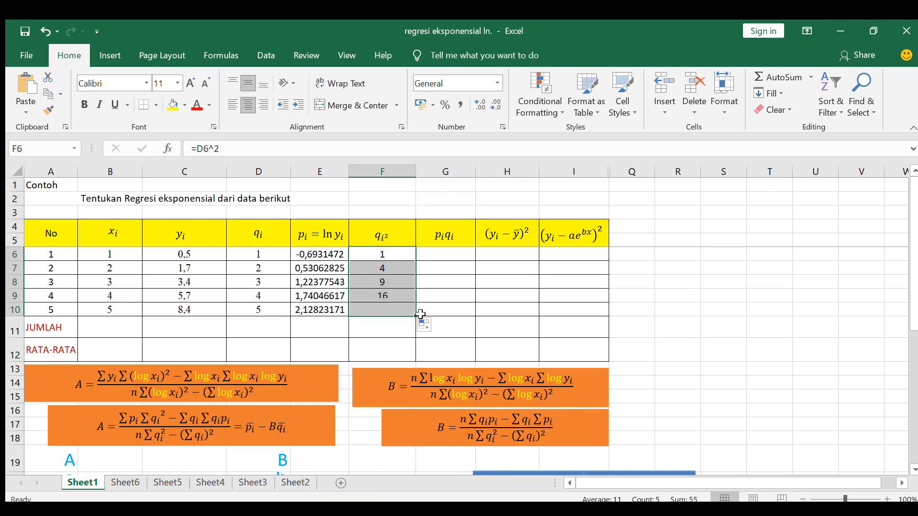
Step: Multiply pi by qi in G6 with =E6*D6 and fill the formula down to G10
{"action": "left_click", "coordinate": [448, 252]}
{"action": "type", "text": "="}
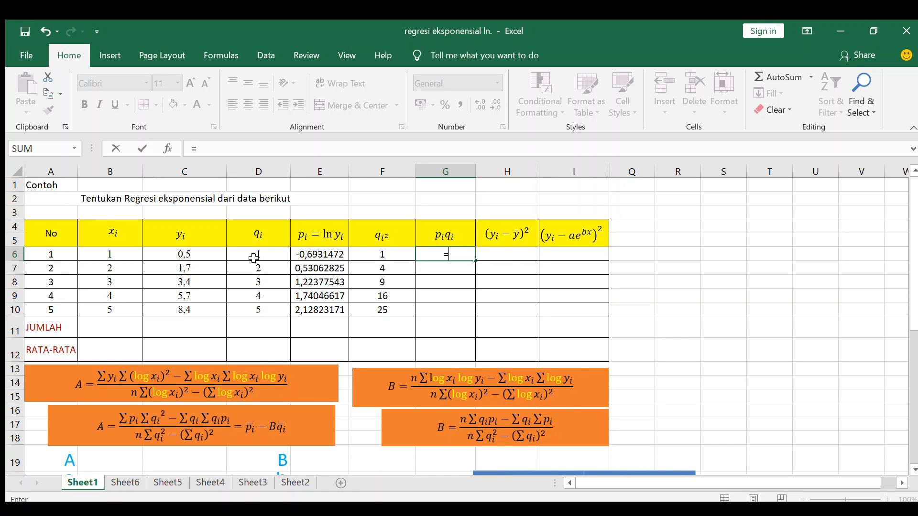
{"action": "left_click", "coordinate": [314, 254]}
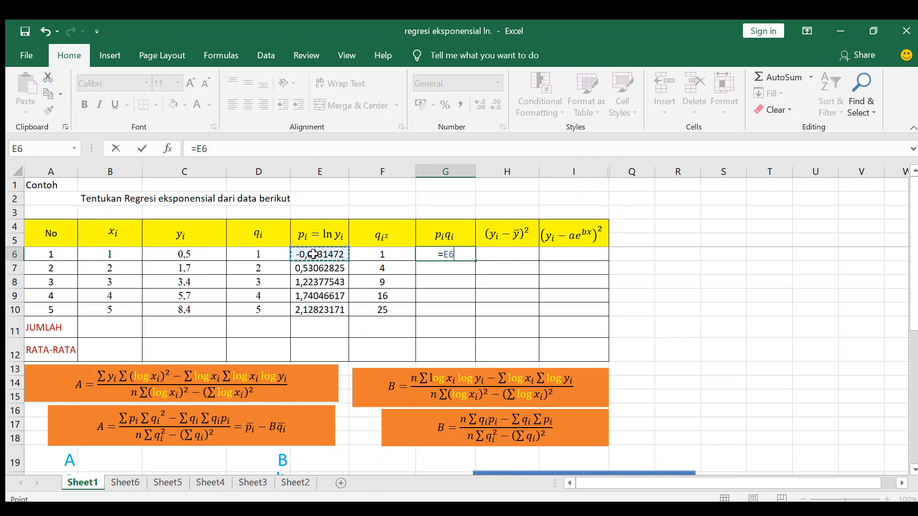
{"action": "type", "text": "*"}
{"action": "left_click", "coordinate": [254, 256]}
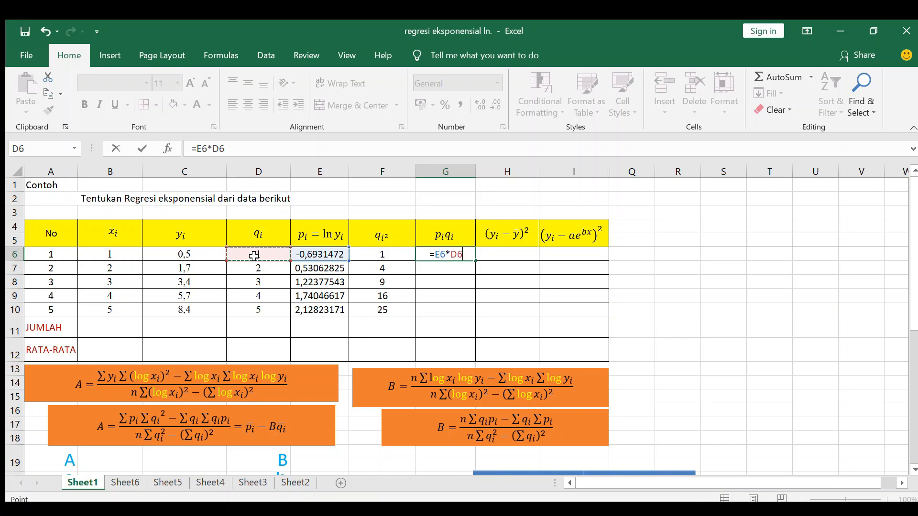
{"action": "key", "text": "Return"}
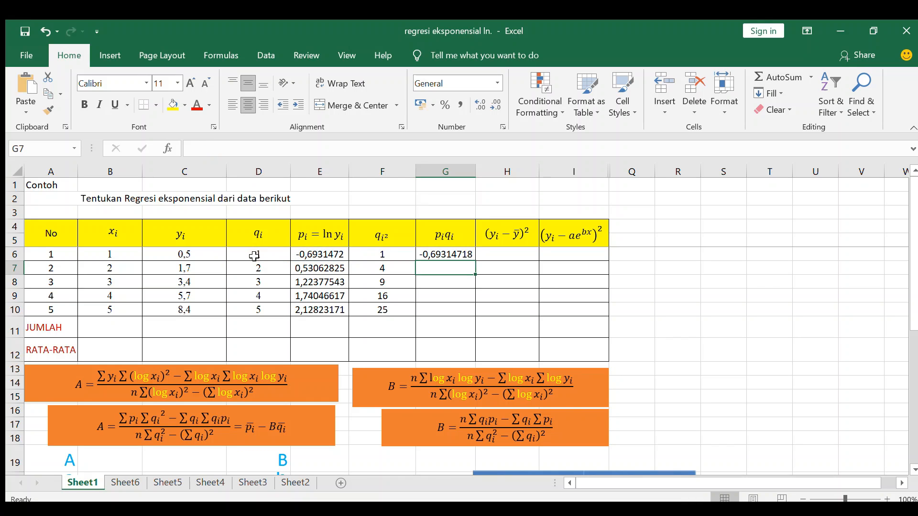
{"action": "left_click", "coordinate": [470, 256]}
{"action": "left_click_drag", "start_coordinate": [478, 263], "coordinate": [478, 311]}
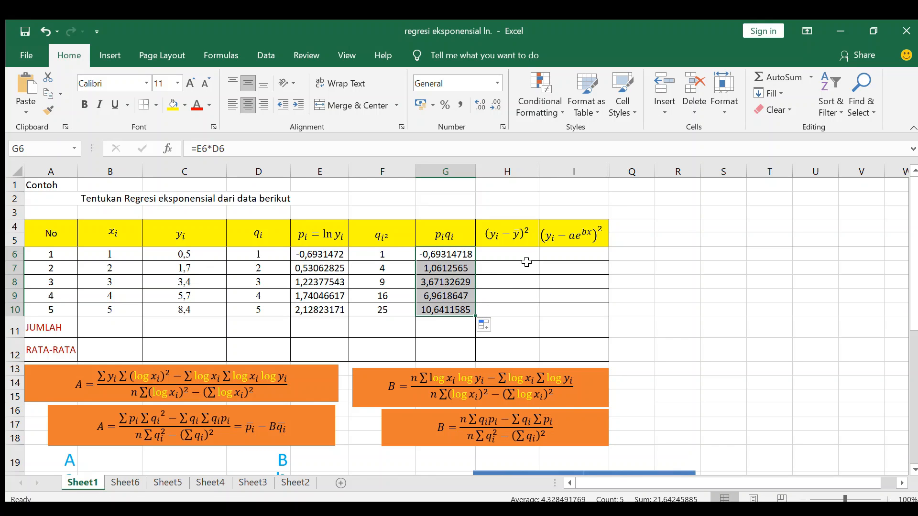
Step: Total the xi values in B11 of the JUMLAH row with =SUM(B6:B10) and fill the formula across to G11
{"action": "left_click", "coordinate": [99, 327]}
{"action": "type", "text": "="}
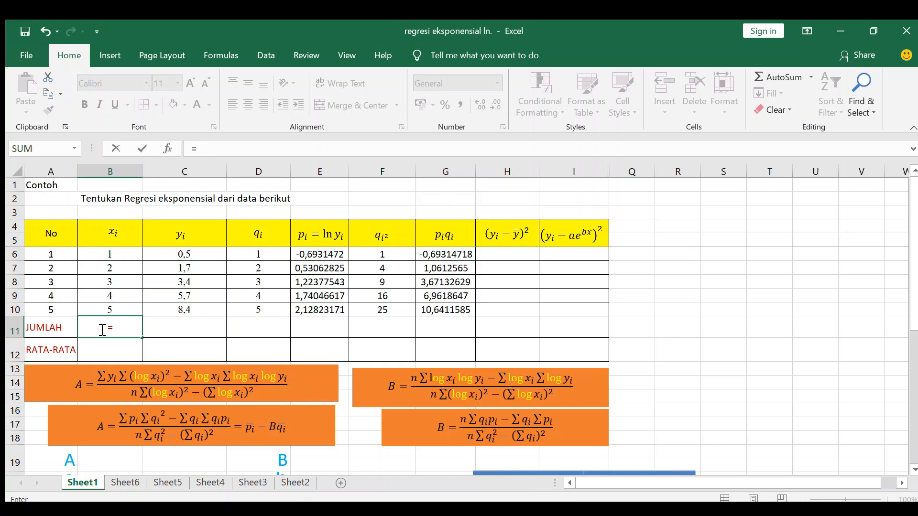
{"action": "type", "text": "sum("}
{"action": "left_click", "coordinate": [110, 255]}
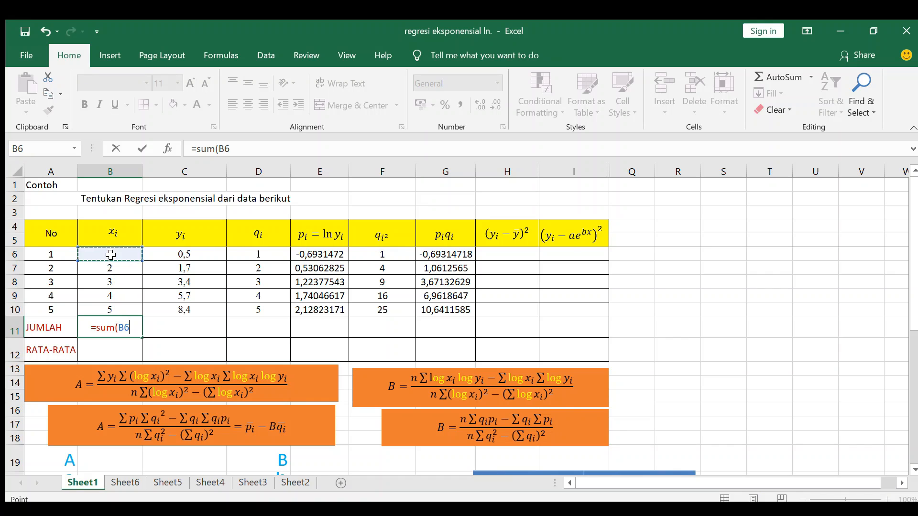
{"action": "key", "text": "shift+Down"}
{"action": "key", "text": "shift+Down"}
{"action": "key", "text": "shift+Down"}
{"action": "key", "text": "shift+Down"}
{"action": "type", "text": ")"}
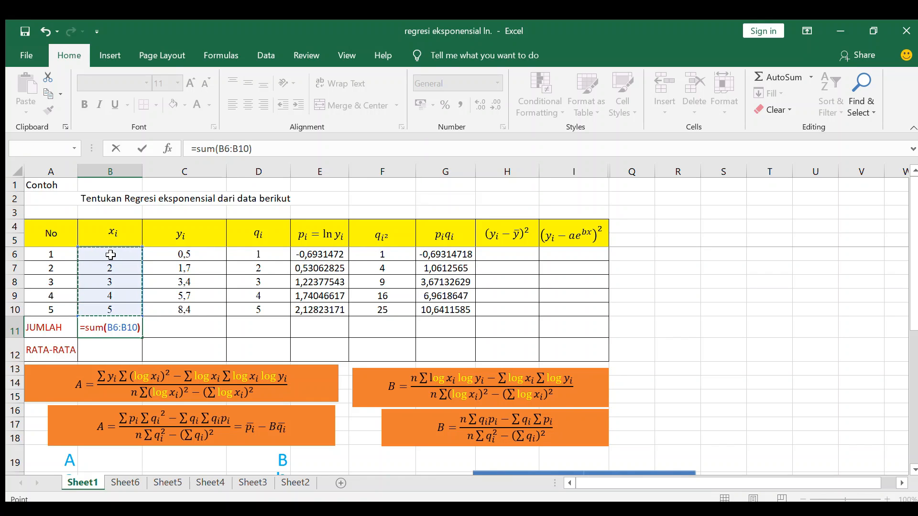
{"action": "key", "text": "Return"}
{"action": "left_click", "coordinate": [106, 331]}
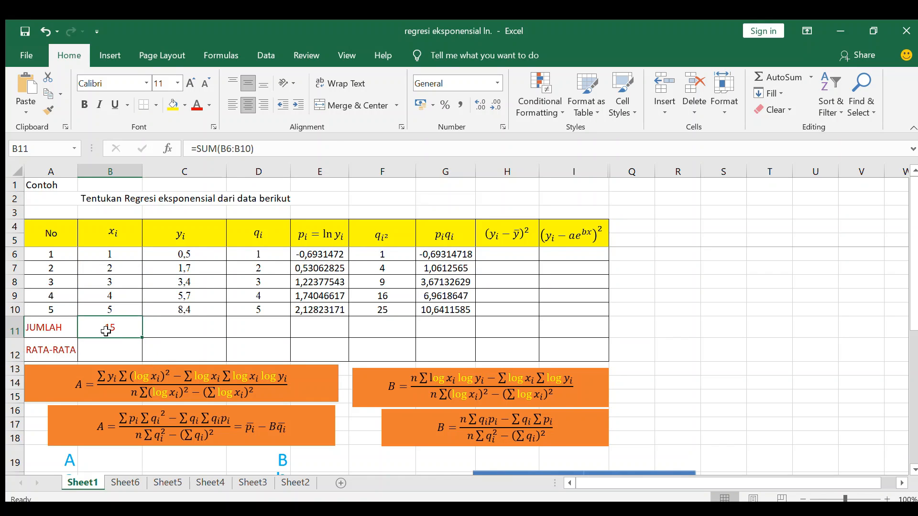
{"action": "left_click_drag", "start_coordinate": [143, 338], "coordinate": [465, 343]}
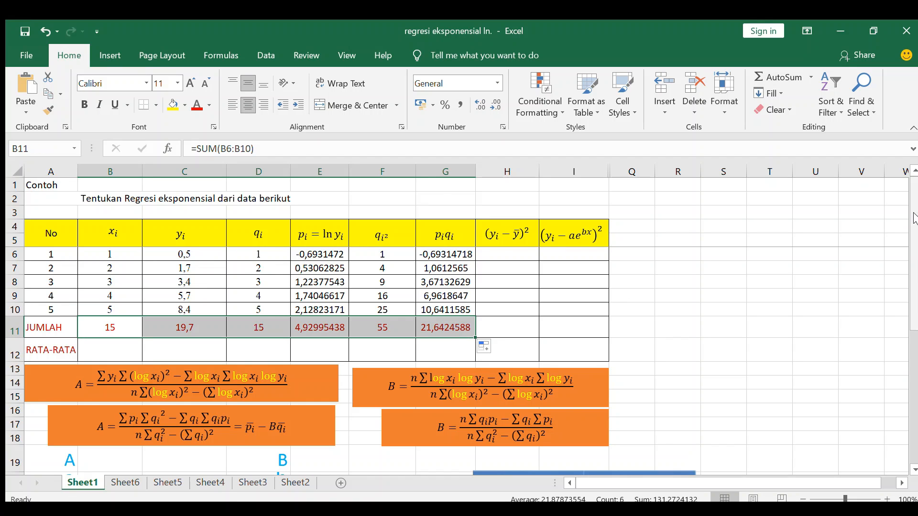
Step: Begin the coefficient A formula in B19 with the numerator =((E11*F11)-(D11*G11)), followed by a division
{"action": "left_click_drag", "start_coordinate": [916, 220], "coordinate": [915, 271]}
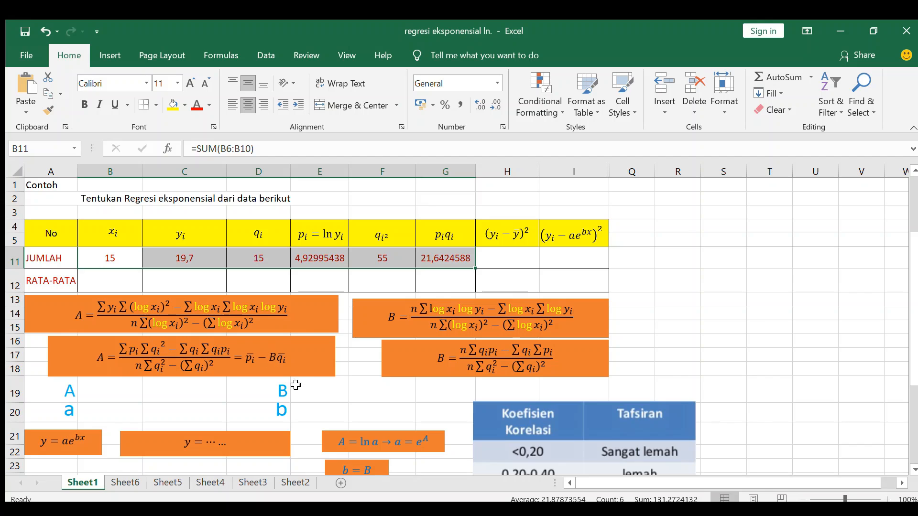
{"action": "left_click", "coordinate": [93, 394]}
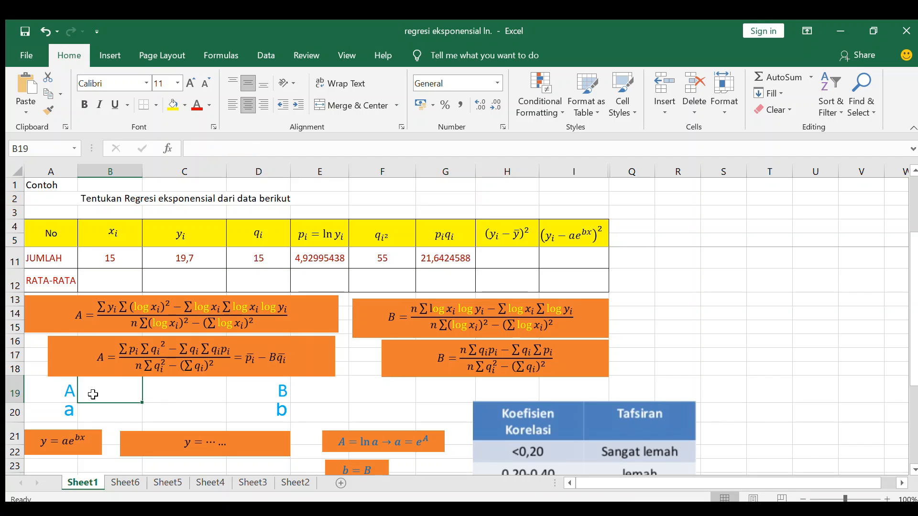
{"action": "type", "text": "="}
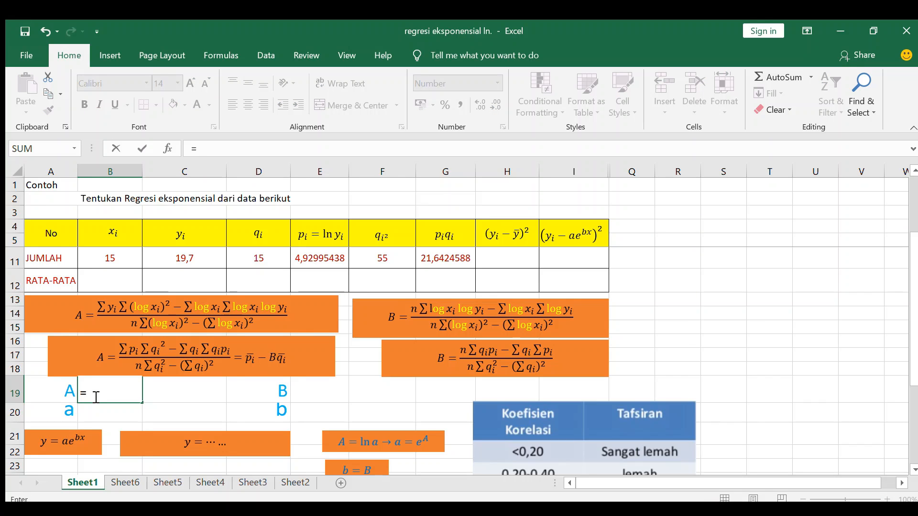
{"action": "type", "text": "(("}
{"action": "left_click", "coordinate": [328, 260]}
{"action": "type", "text": "*"}
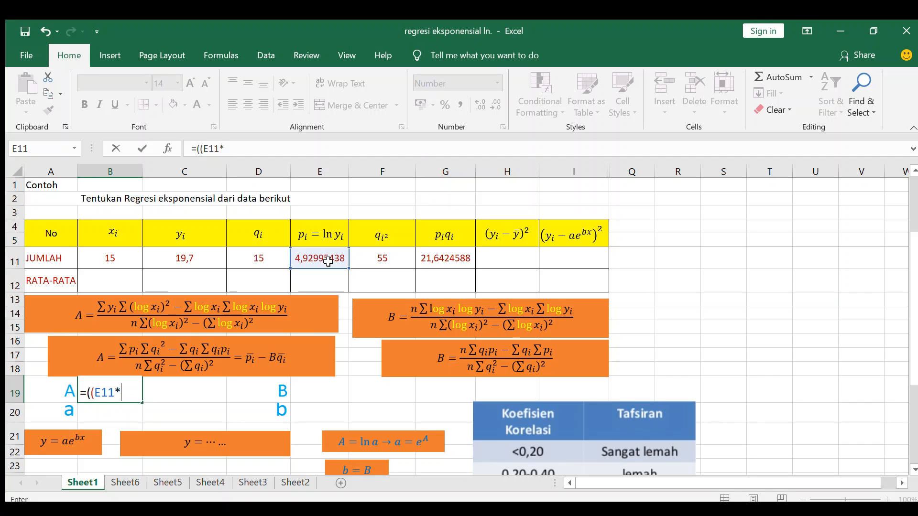
{"action": "left_click", "coordinate": [387, 258]}
{"action": "type", "text": ")-"}
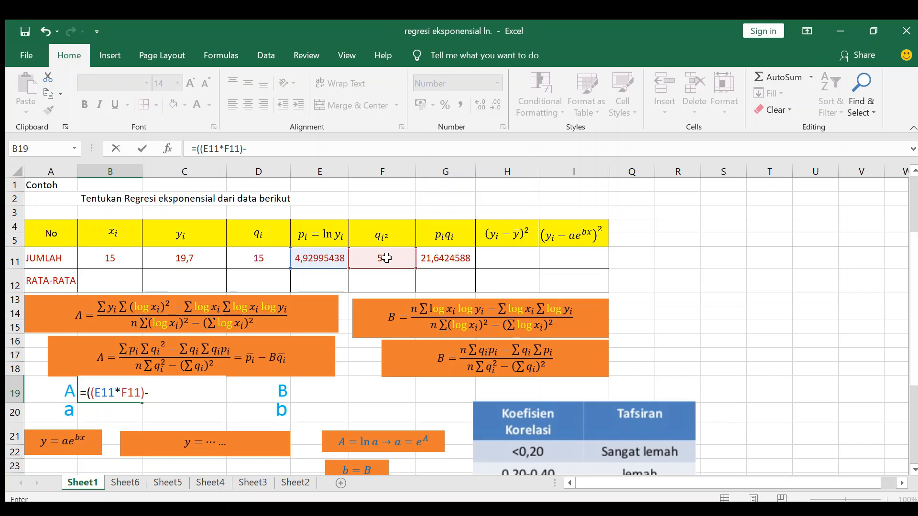
{"action": "type", "text": "("}
{"action": "left_click", "coordinate": [258, 253]}
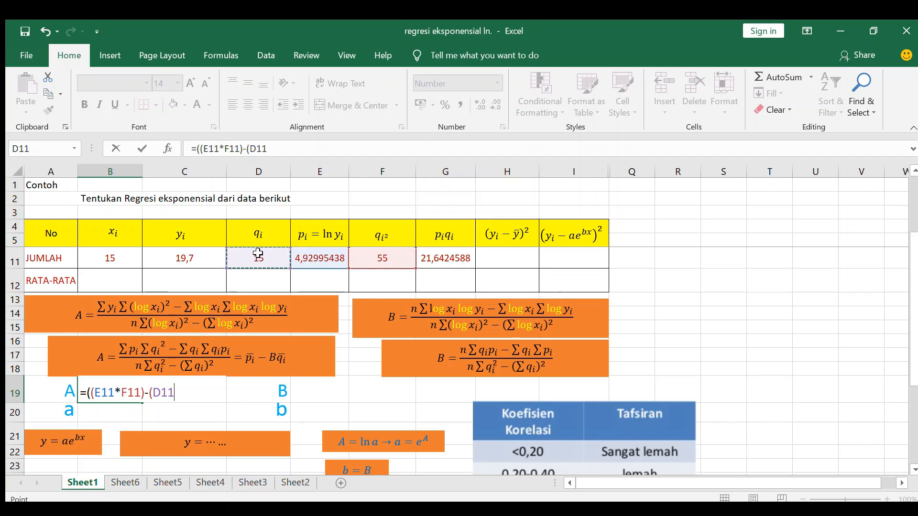
{"action": "type", "text": "*"}
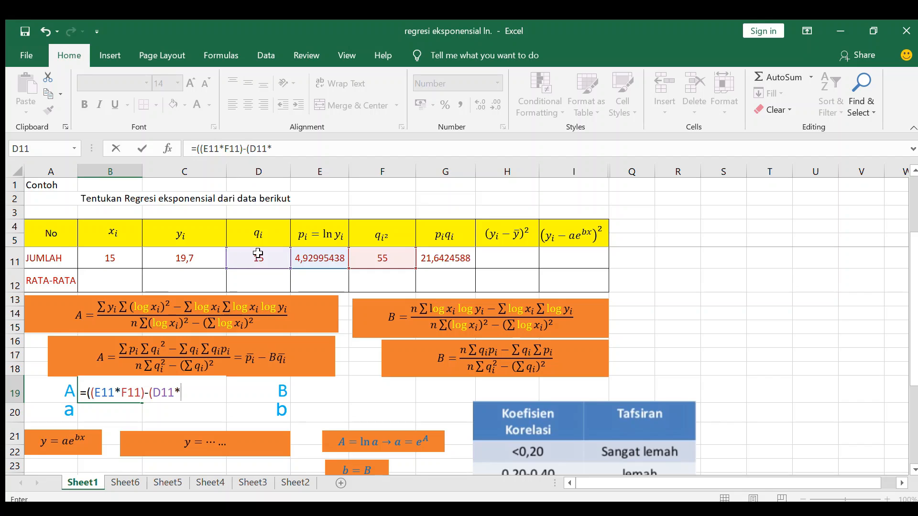
{"action": "left_click", "coordinate": [451, 257]}
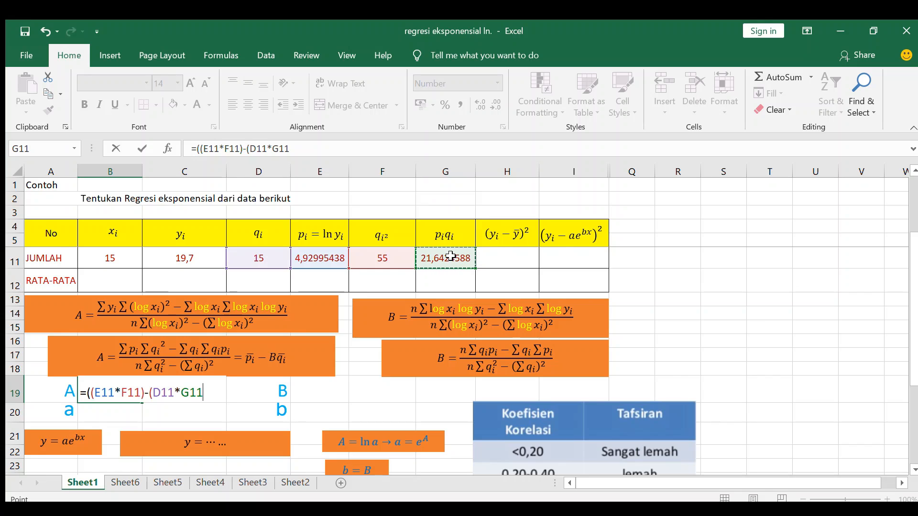
{"action": "type", "text": "))/(("}
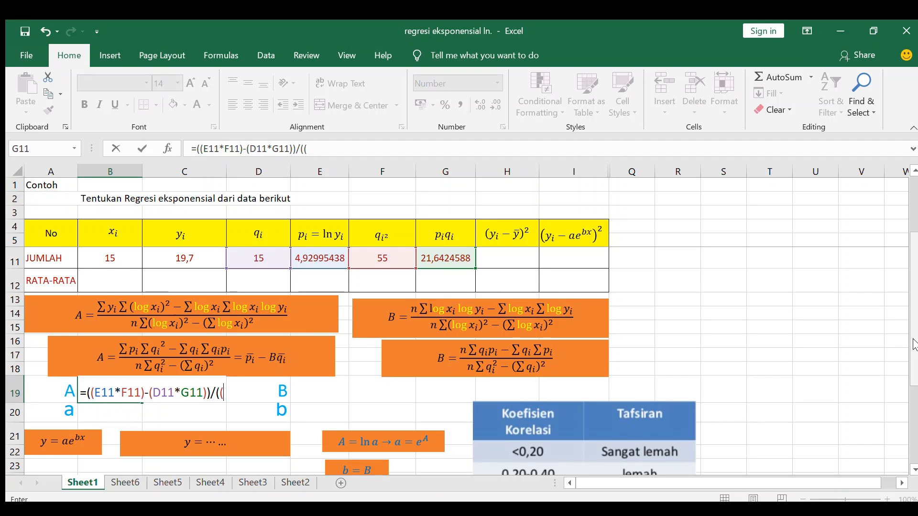
Step: Complete the coefficient A formula in B19 with the denominator ((A10*F11)-(D11^2))
{"action": "left_click_drag", "start_coordinate": [914, 345], "coordinate": [912, 329]}
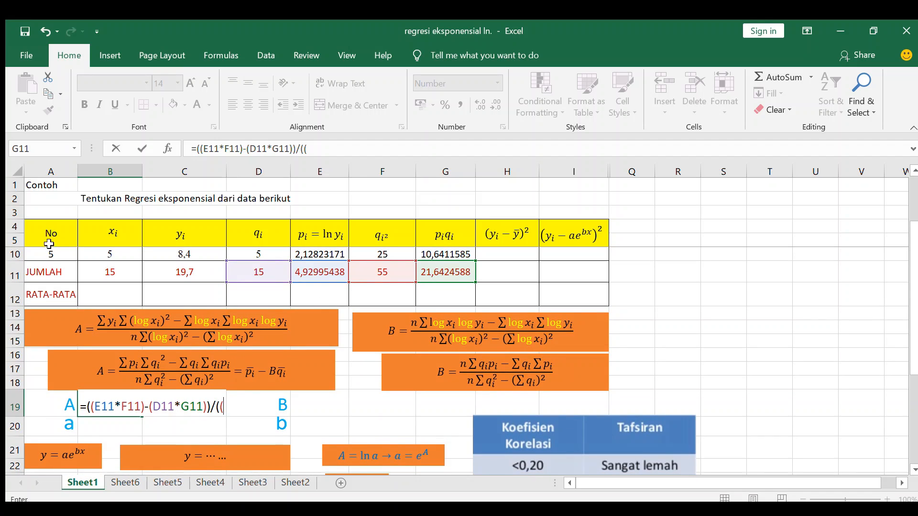
{"action": "left_click", "coordinate": [49, 256]}
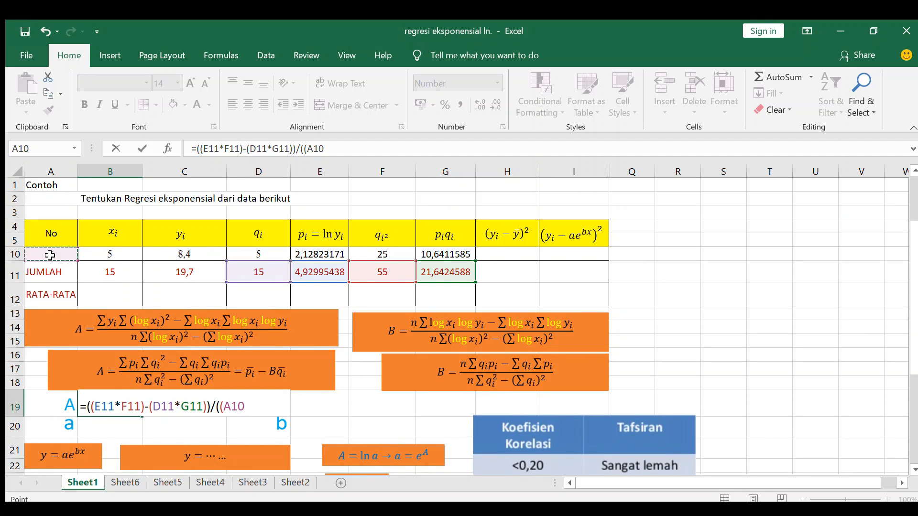
{"action": "type", "text": "*"}
{"action": "left_click", "coordinate": [384, 272]}
{"action": "type", "text": ")"}
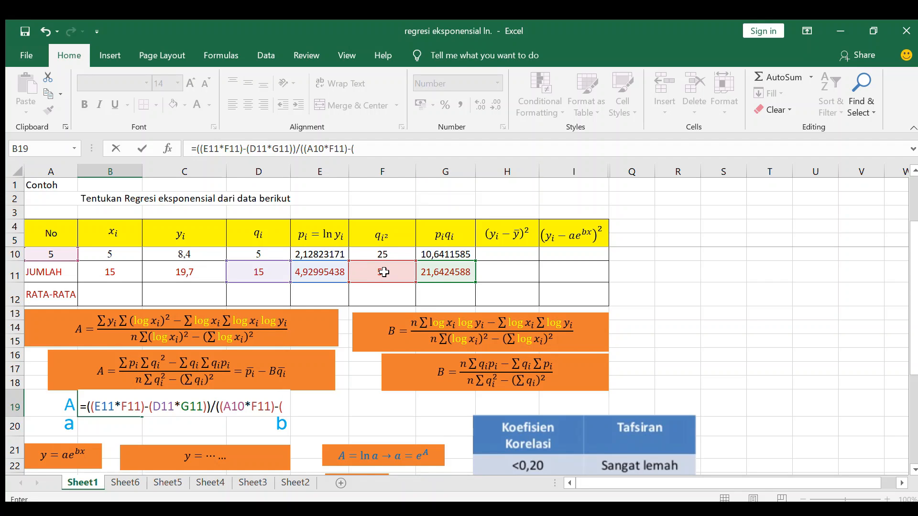
{"action": "type", "text": "-("}
{"action": "left_click", "coordinate": [257, 270]}
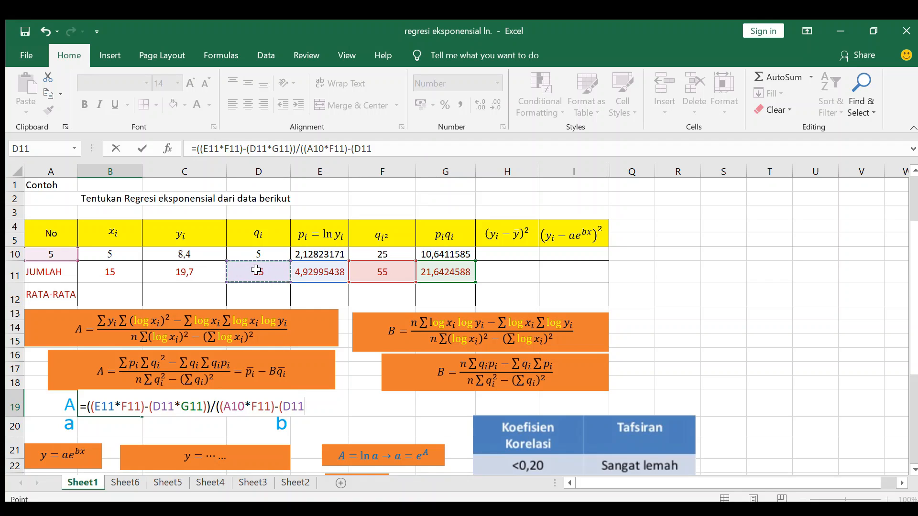
{"action": "type", "text": "^2))"}
{"action": "key", "text": "Return"}
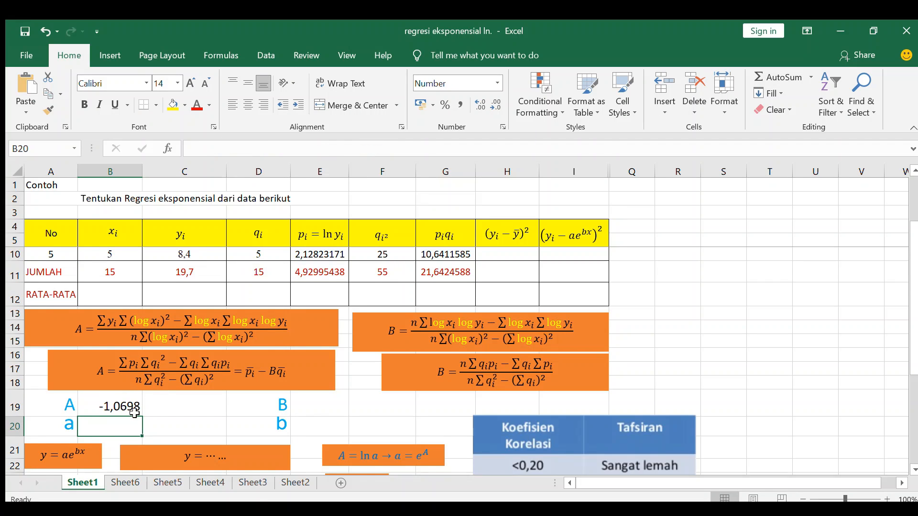
Step: Begin the coefficient B formula in E19 with the numerator =((A10*G11)-(D11*E11))
{"action": "left_click", "coordinate": [327, 405]}
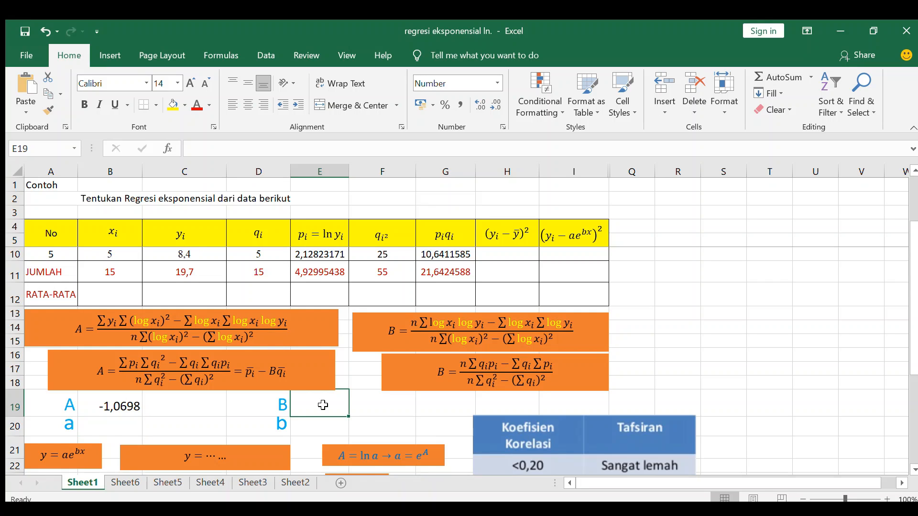
{"action": "type", "text": "="}
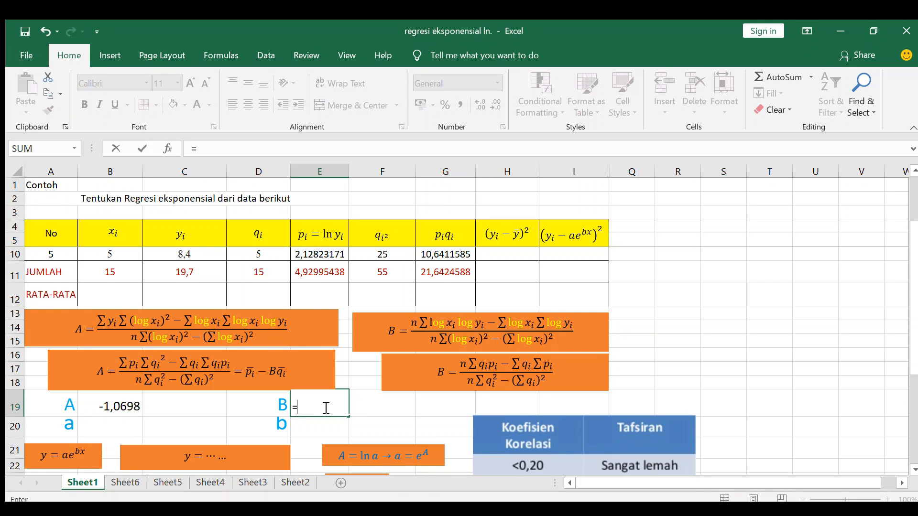
{"action": "type", "text": "(("}
{"action": "left_click", "coordinate": [55, 257]}
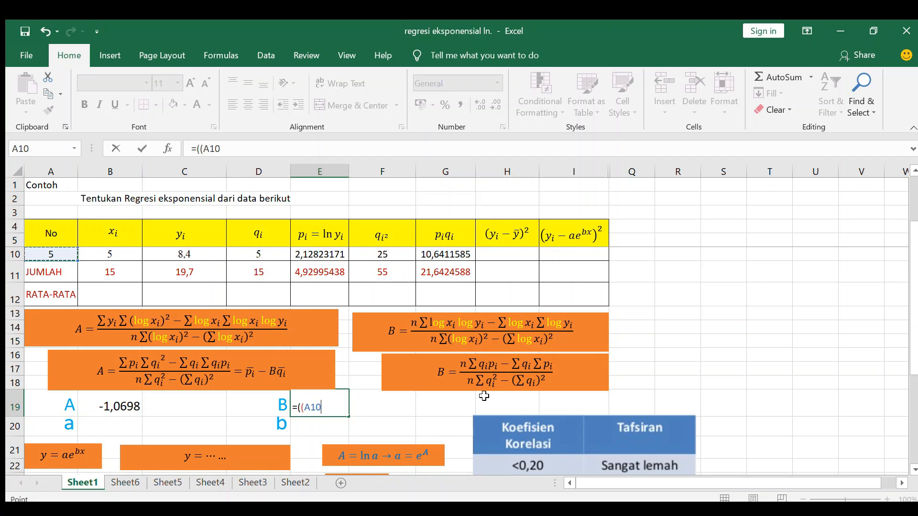
{"action": "left_click", "coordinate": [480, 364]}
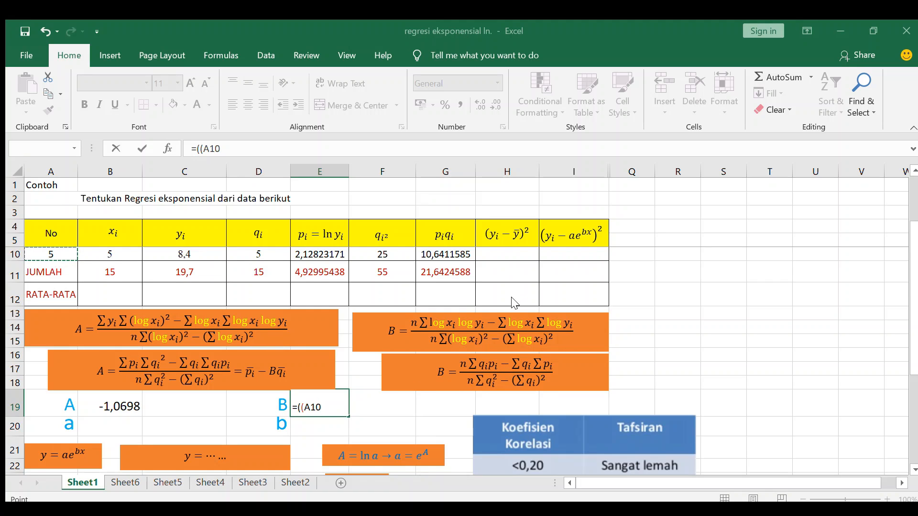
{"action": "left_click", "coordinate": [473, 316]}
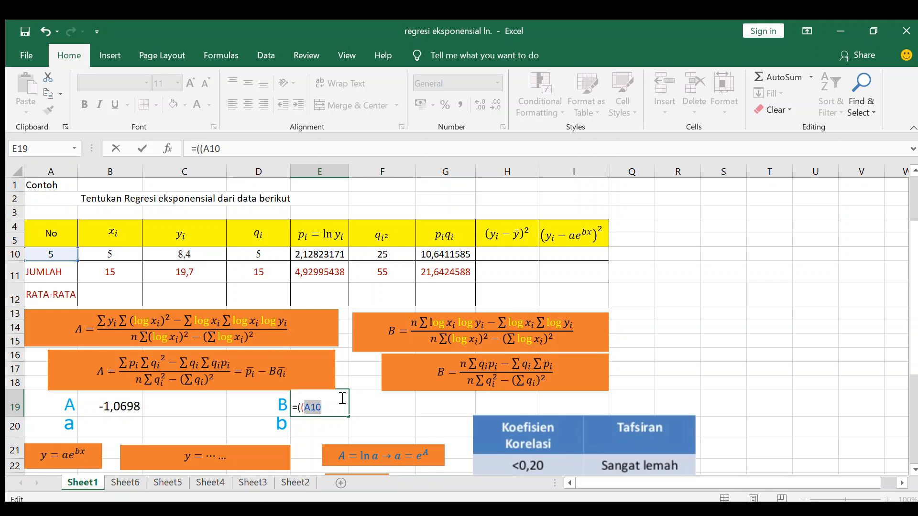
{"action": "type", "text": "*"}
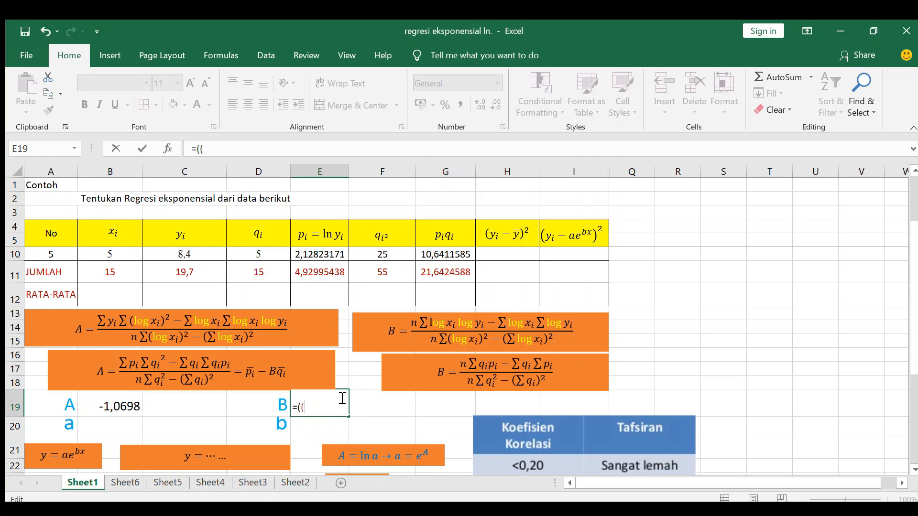
{"action": "left_click", "coordinate": [46, 257]}
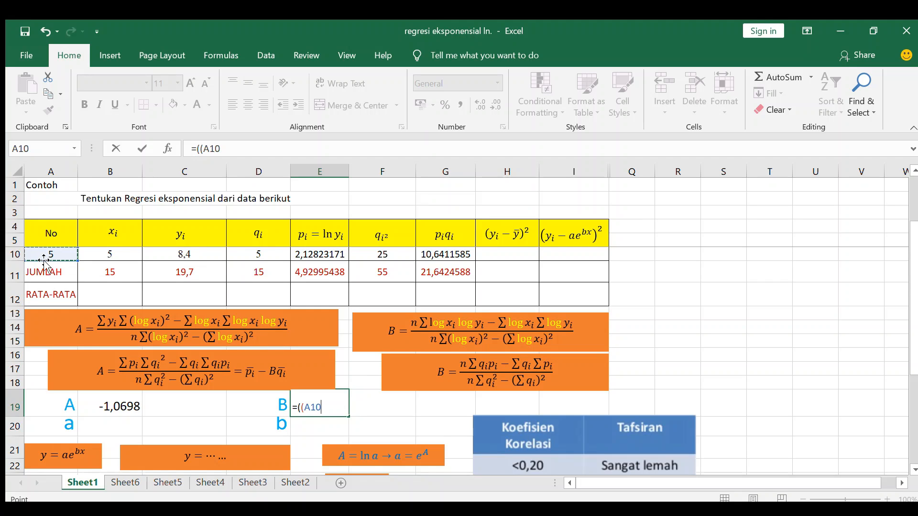
{"action": "type", "text": "*"}
{"action": "left_click", "coordinate": [444, 268]}
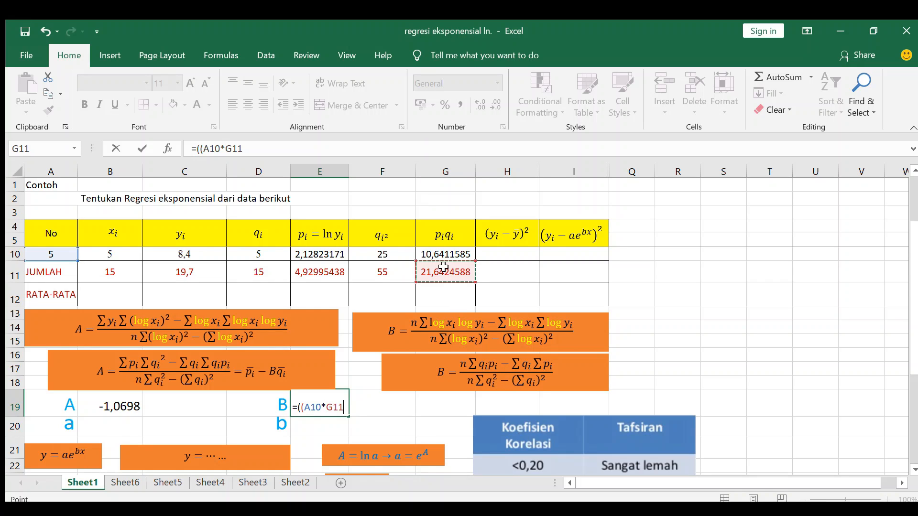
{"action": "type", "text": ")-("}
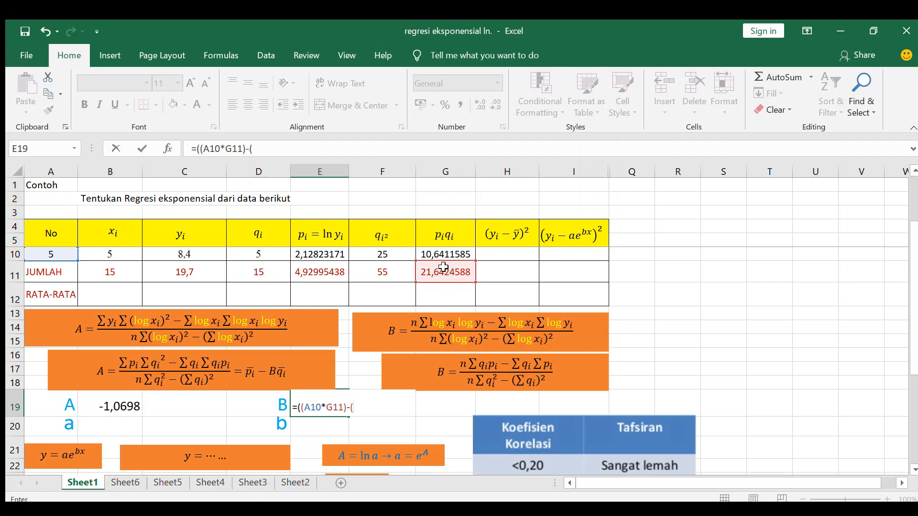
{"action": "left_click", "coordinate": [263, 272]}
{"action": "type", "text": "*"}
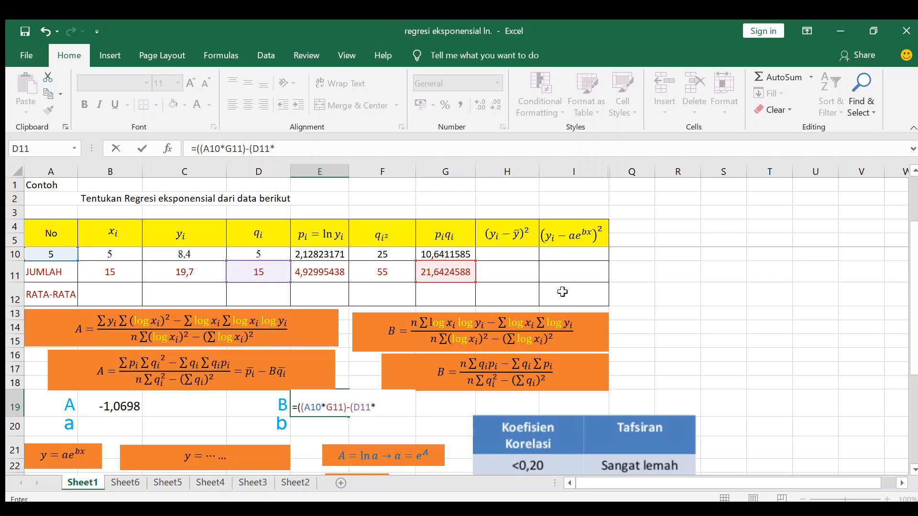
{"action": "left_click", "coordinate": [330, 269]}
{"action": "type", "text": "))"}
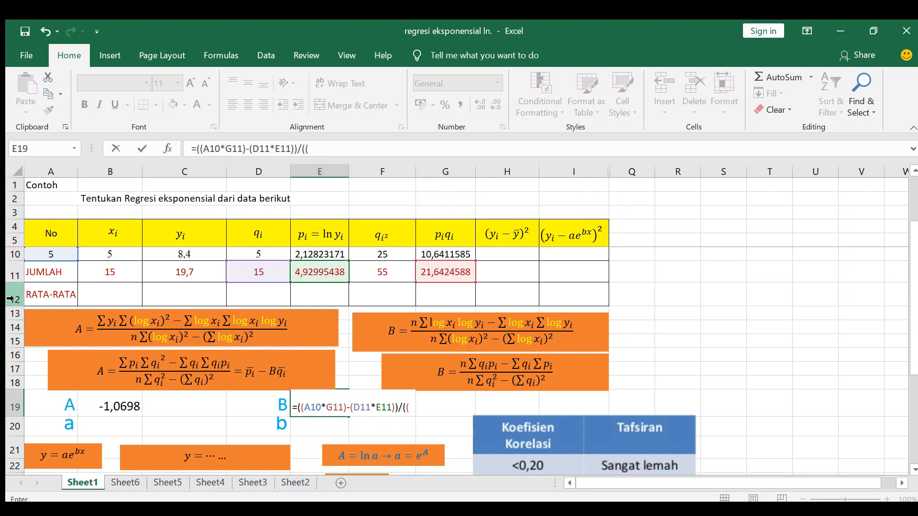
Step: Complete the coefficient B formula in E19 by dividing by ((A10*F11)-(D11^2))
{"action": "type", "text": "/(("}
{"action": "left_click", "coordinate": [50, 254]}
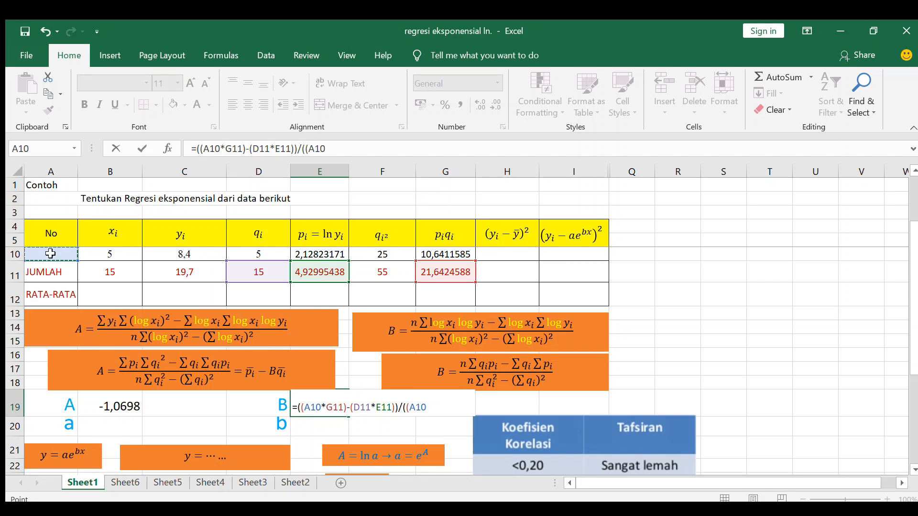
{"action": "type", "text": "*"}
{"action": "left_click", "coordinate": [373, 274]}
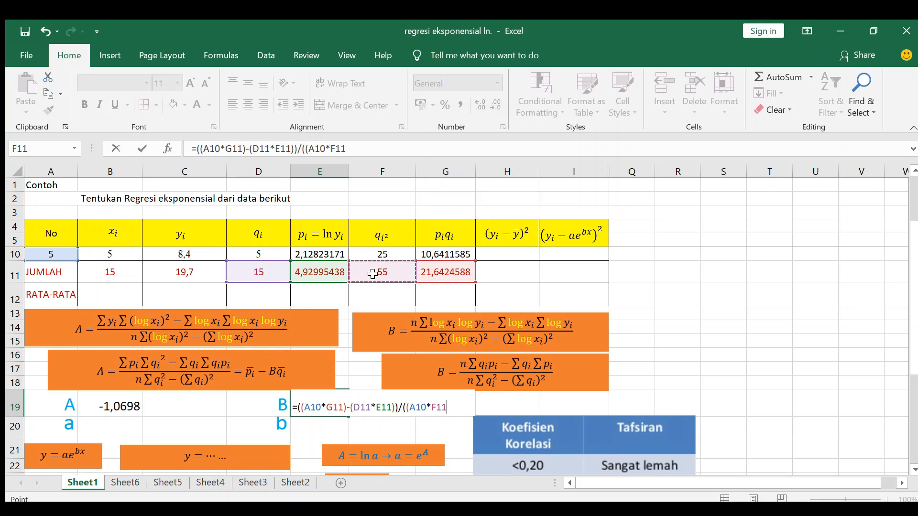
{"action": "type", "text": ")-("}
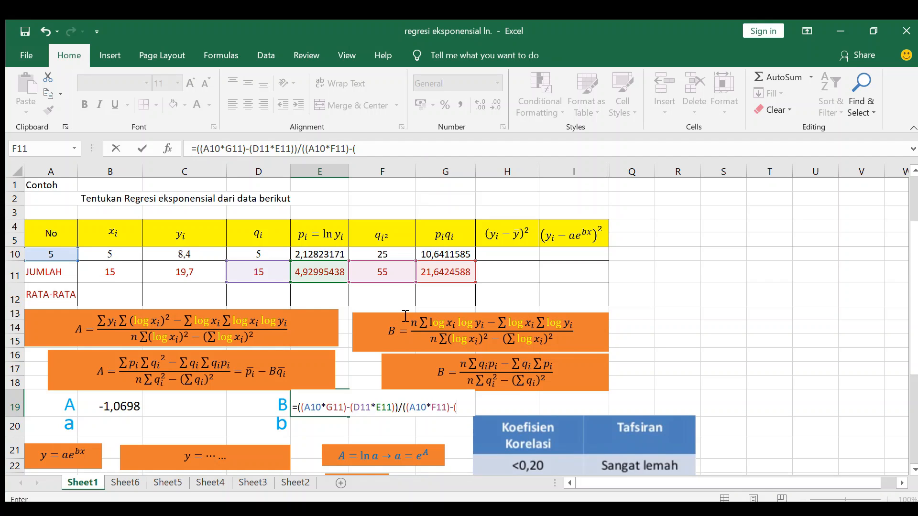
{"action": "left_click", "coordinate": [264, 274]}
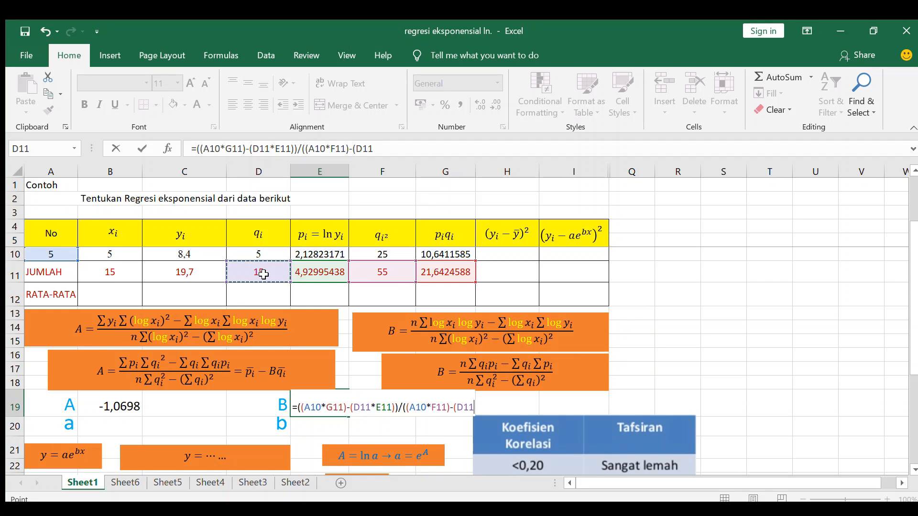
{"action": "type", "text": "*"}
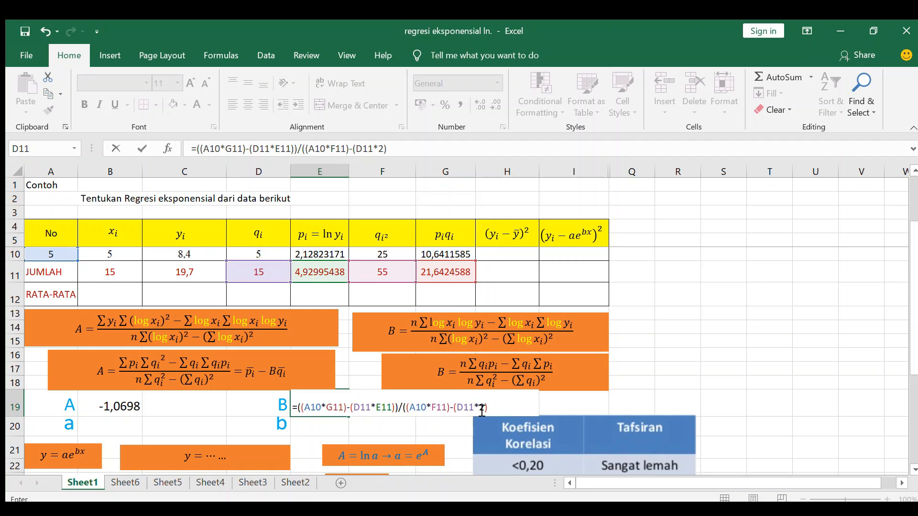
{"action": "left_click", "coordinate": [480, 410]}
{"action": "key", "text": "BackSpace"}
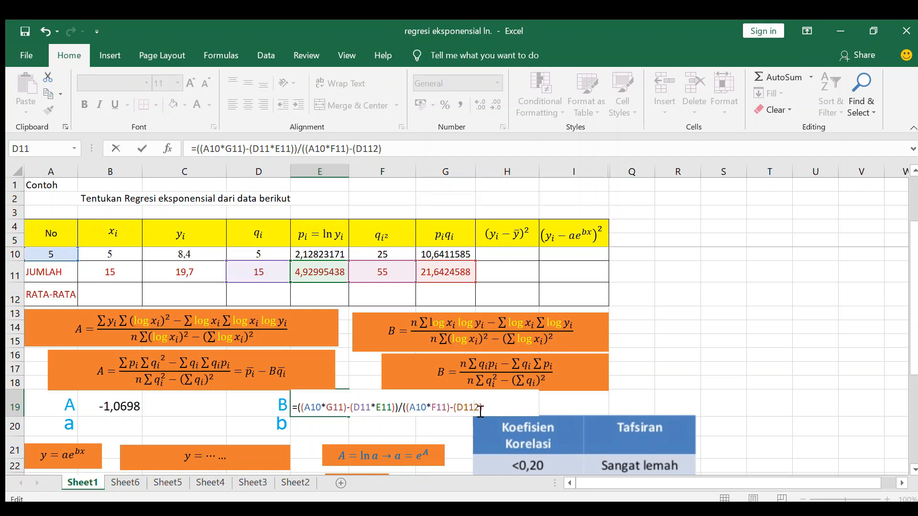
{"action": "type", "text": "^"}
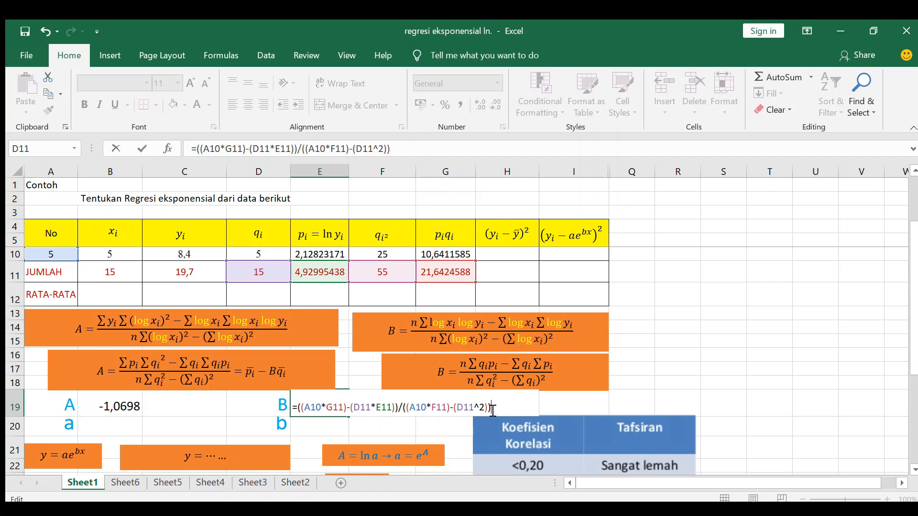
{"action": "key", "text": "Return"}
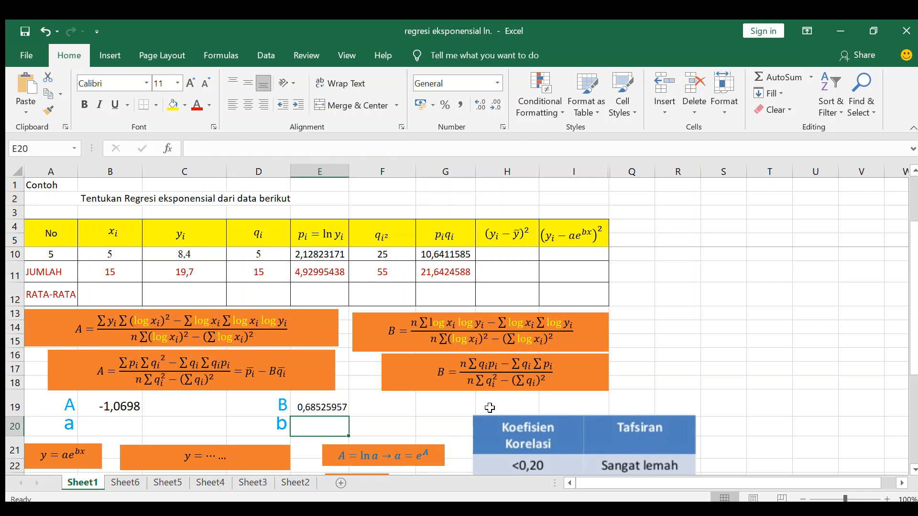
Step: Compute the average of the xi column in B12 with =B11/A10
{"action": "left_click", "coordinate": [178, 412]}
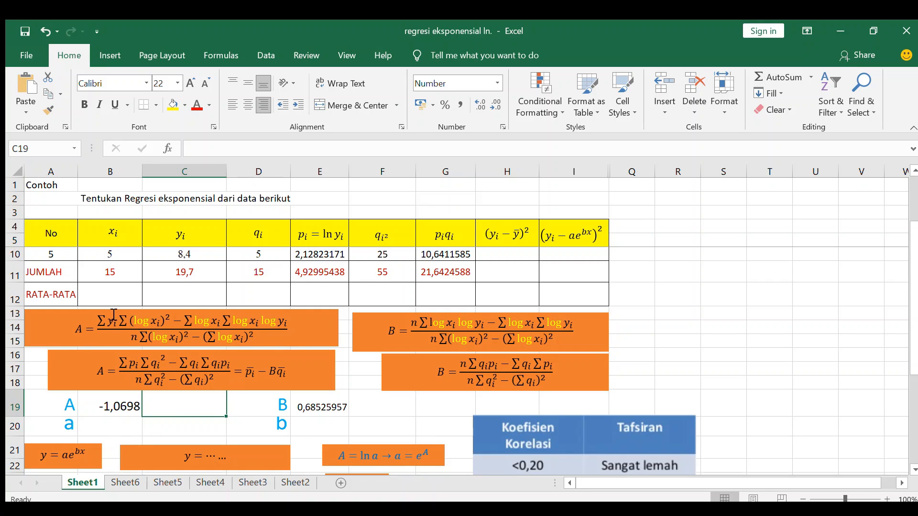
{"action": "left_click", "coordinate": [110, 294]}
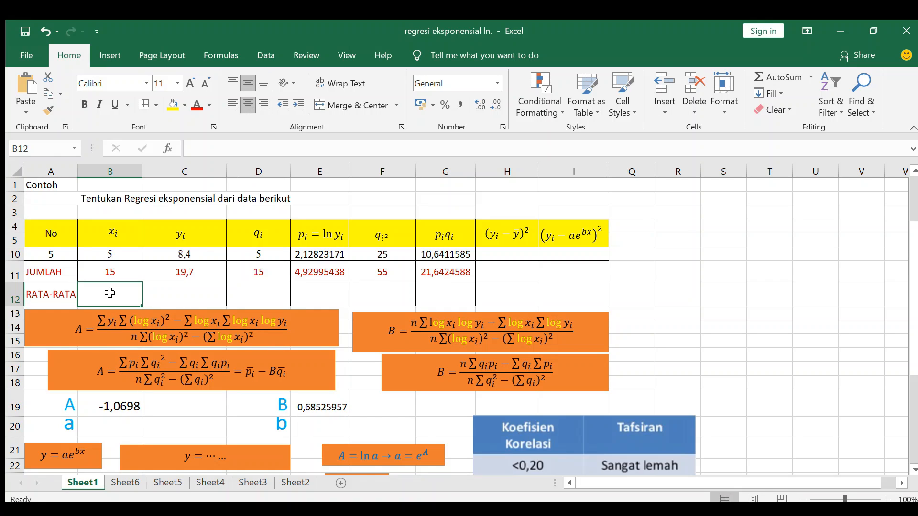
{"action": "type", "text": "="}
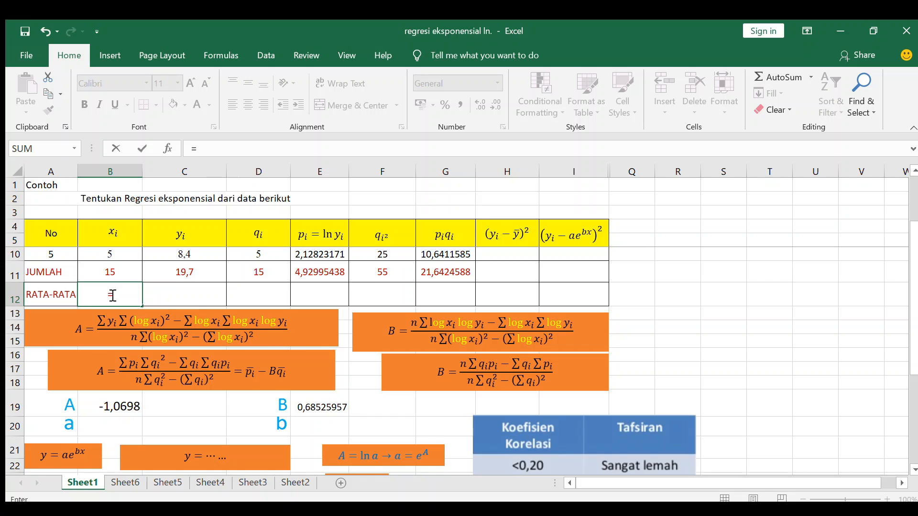
{"action": "left_click", "coordinate": [110, 268]}
{"action": "type", "text": "/"}
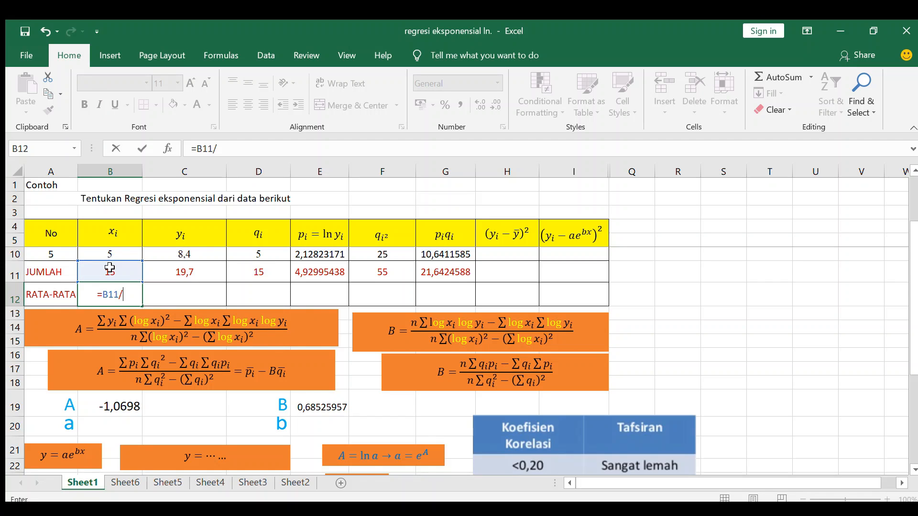
{"action": "left_click", "coordinate": [50, 254]}
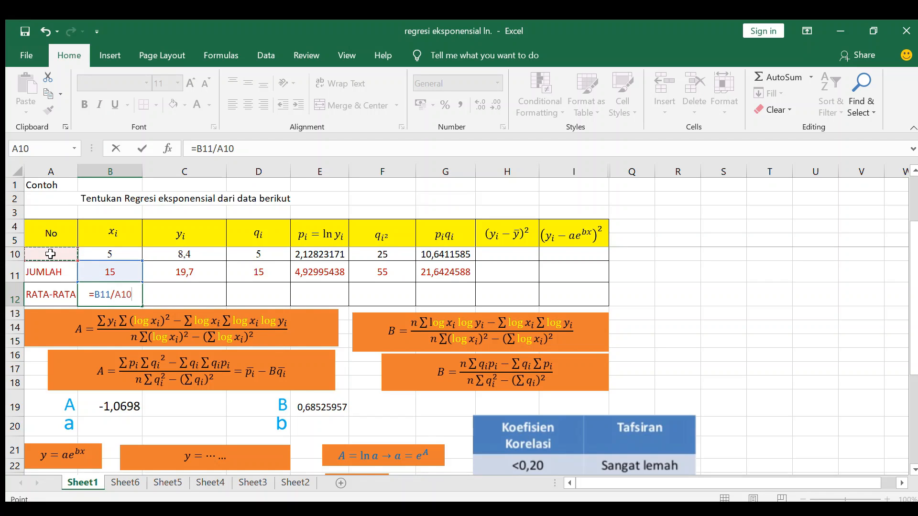
{"action": "key", "text": "Return"}
Step: Make the divisor in B12 absolute as =B11/$A$10 and fill the average formula across to G12
{"action": "double_click", "coordinate": [102, 293]}
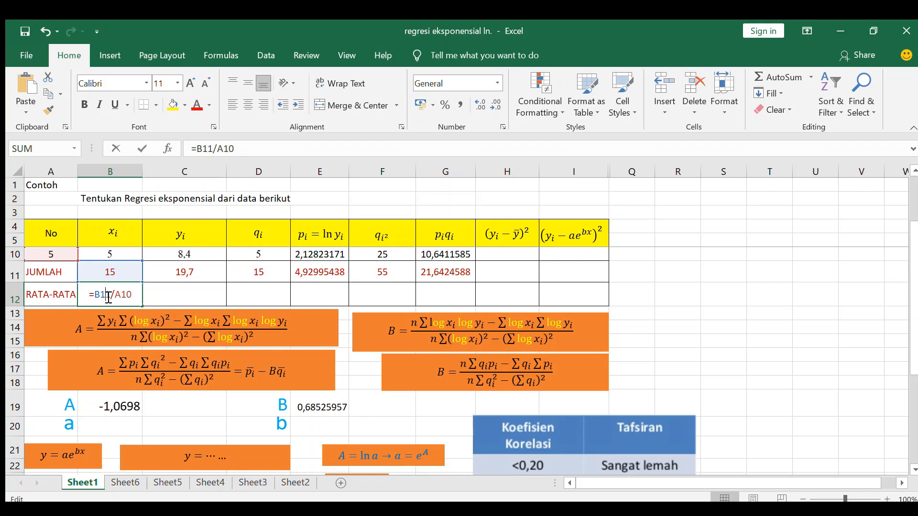
{"action": "left_click", "coordinate": [118, 299]}
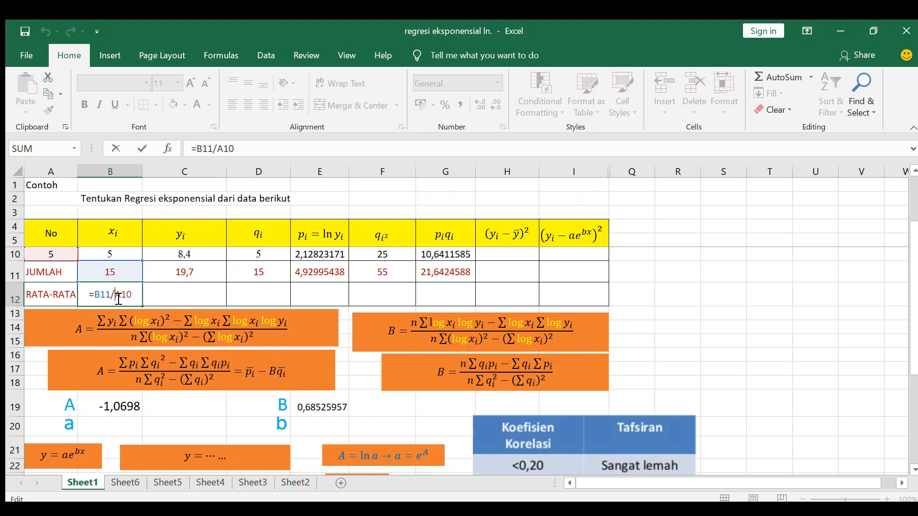
{"action": "type", "text": "$"}
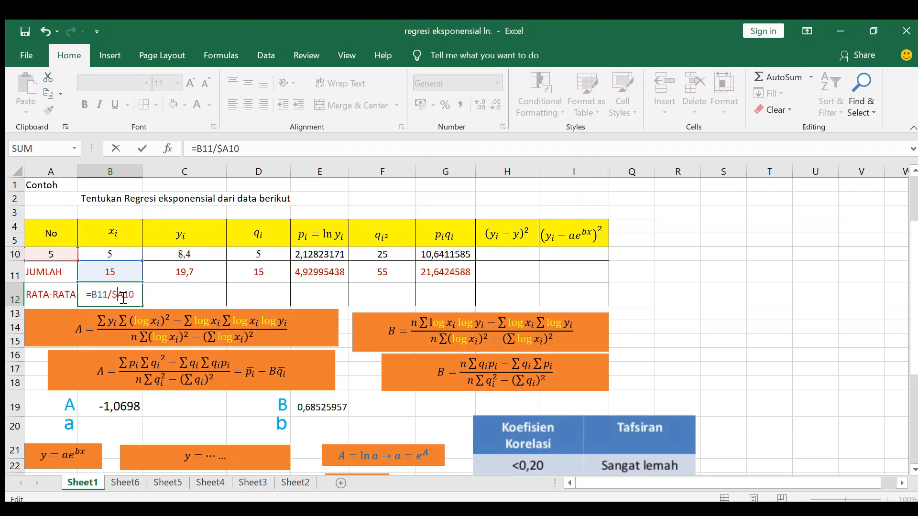
{"action": "left_click", "coordinate": [123, 298]}
{"action": "type", "text": "$"}
{"action": "key", "text": "Return"}
{"action": "left_click", "coordinate": [102, 295]}
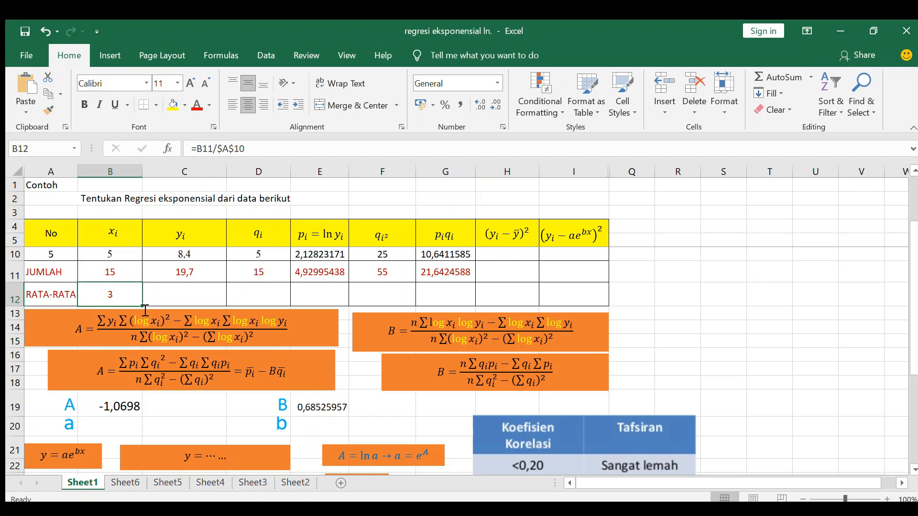
{"action": "left_click_drag", "start_coordinate": [142, 306], "coordinate": [465, 302]}
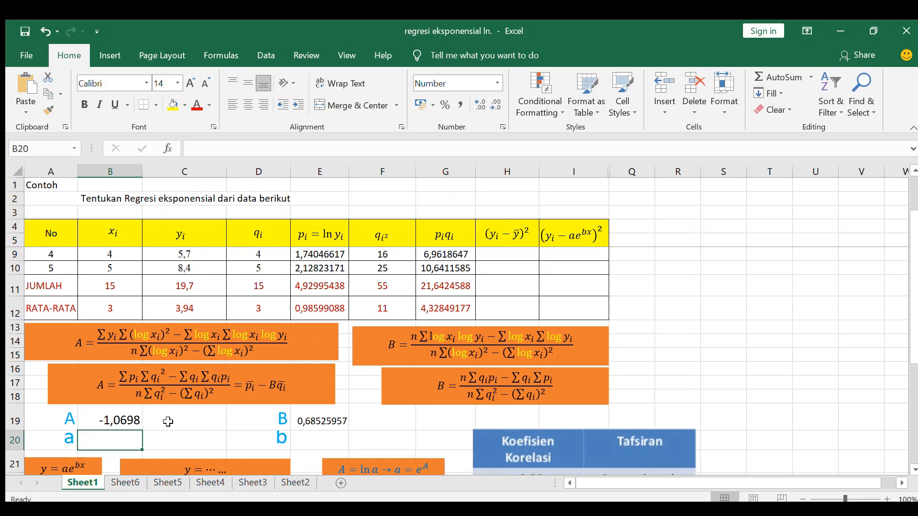
Step: Cross-check coefficient A in C19 using the averages with the formula =E12-(E19*D12)
{"action": "left_click", "coordinate": [168, 422]}
{"action": "left_click", "coordinate": [408, 445]}
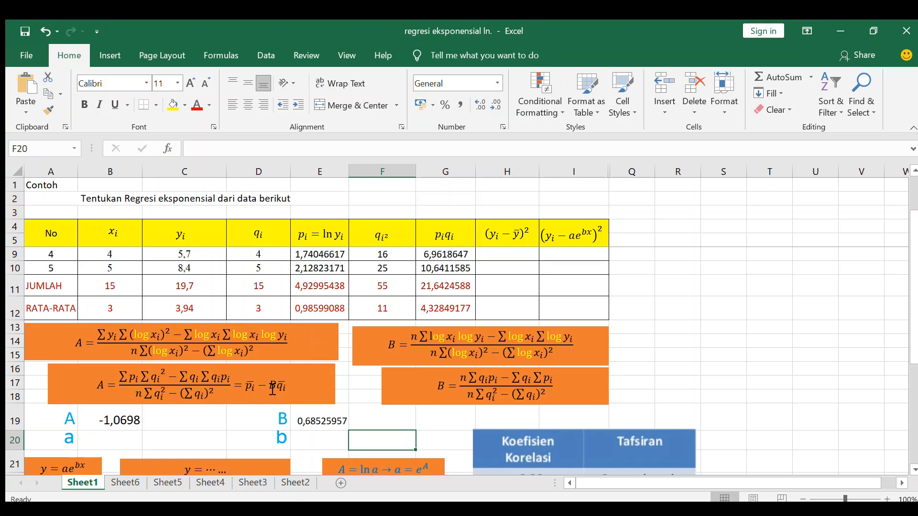
{"action": "left_click", "coordinate": [177, 416]}
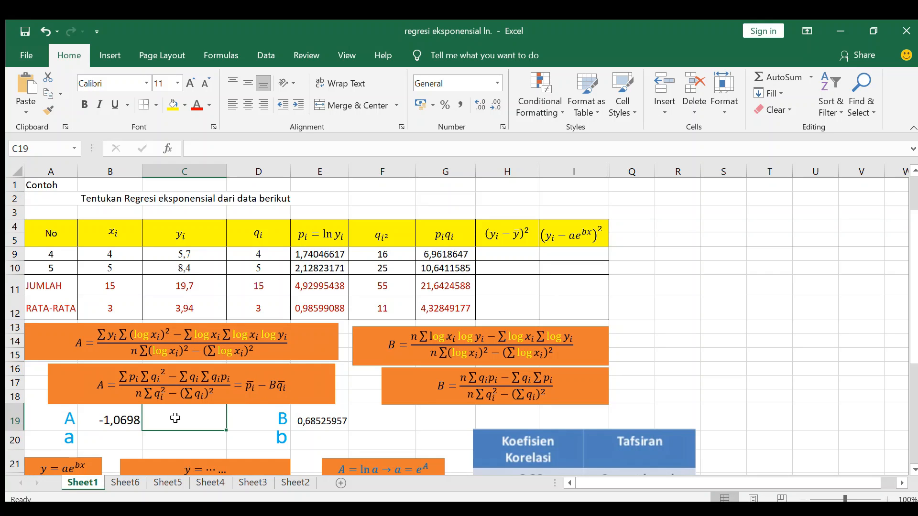
{"action": "type", "text": "="}
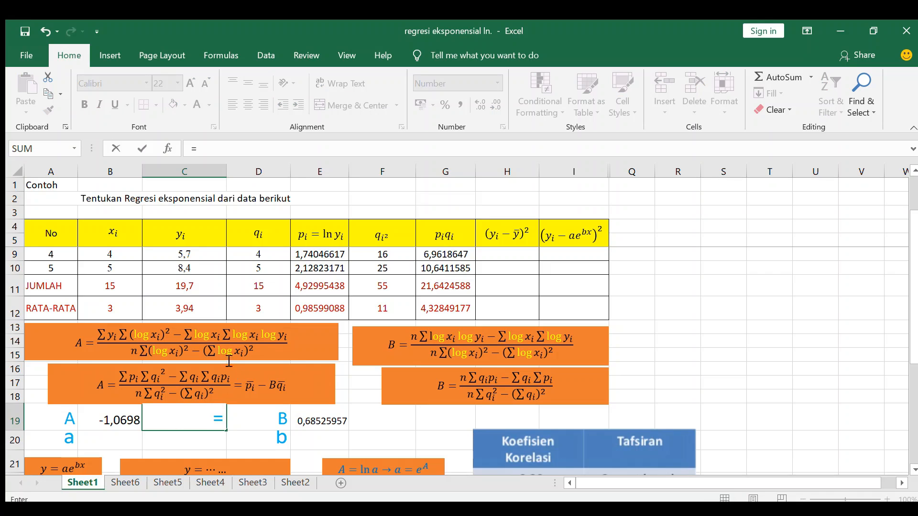
{"action": "left_click", "coordinate": [316, 308]}
{"action": "type", "text": "-("}
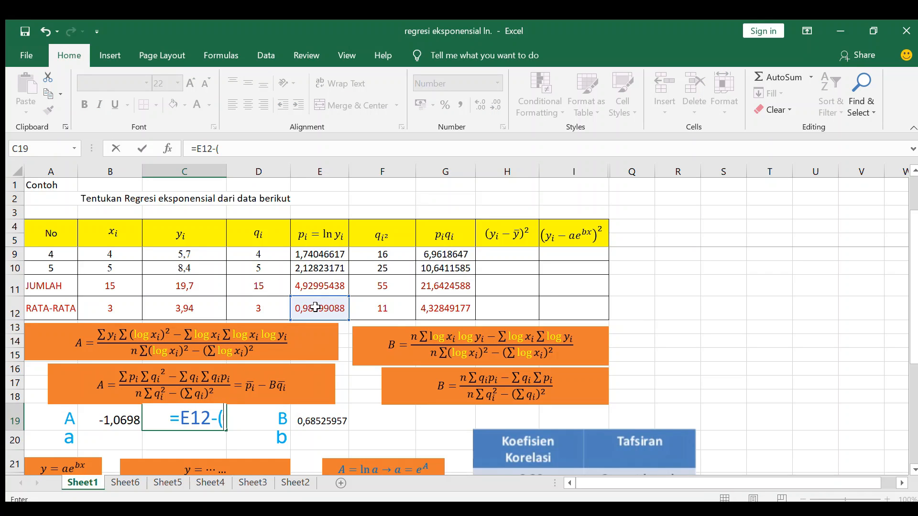
{"action": "left_click", "coordinate": [306, 421]}
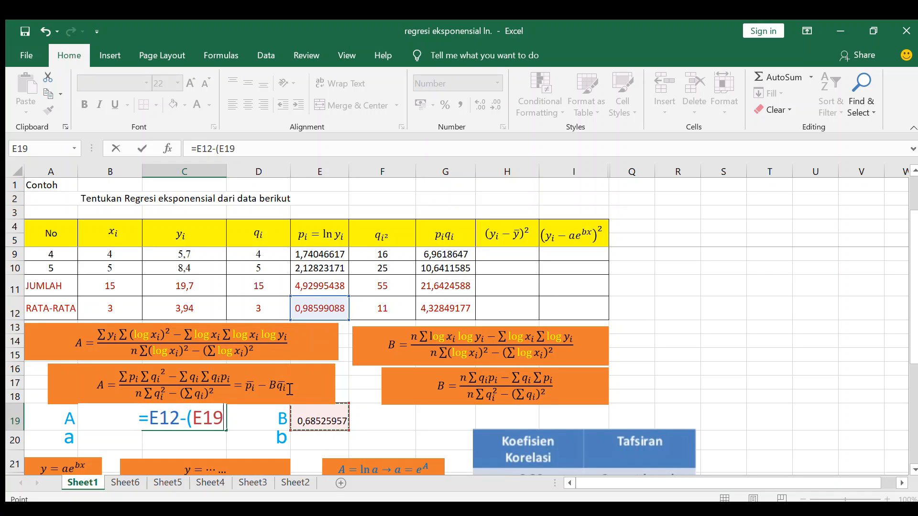
{"action": "type", "text": "*"}
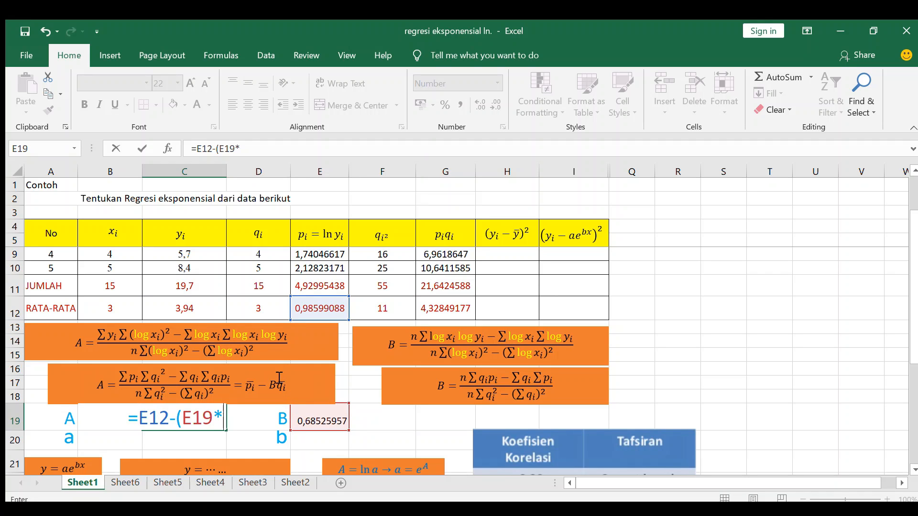
{"action": "left_click", "coordinate": [248, 312]}
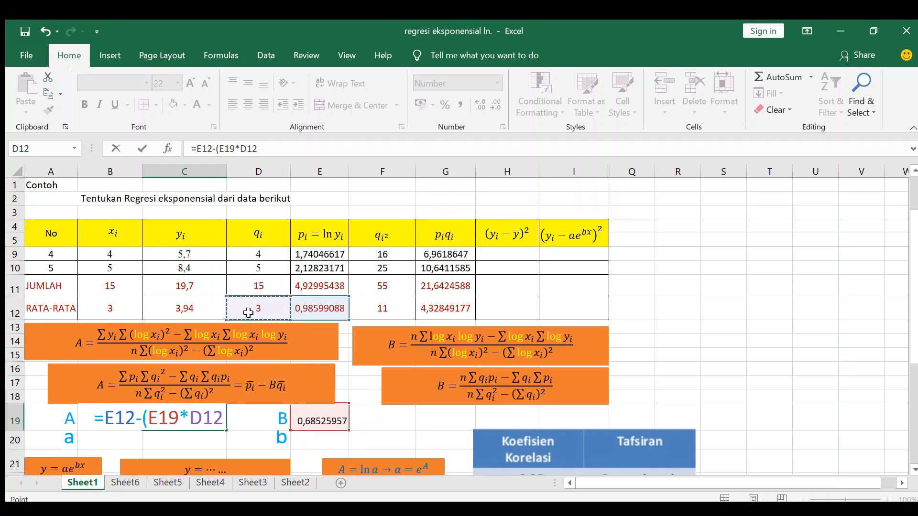
{"action": "type", "text": ")"}
{"action": "key", "text": "Return"}
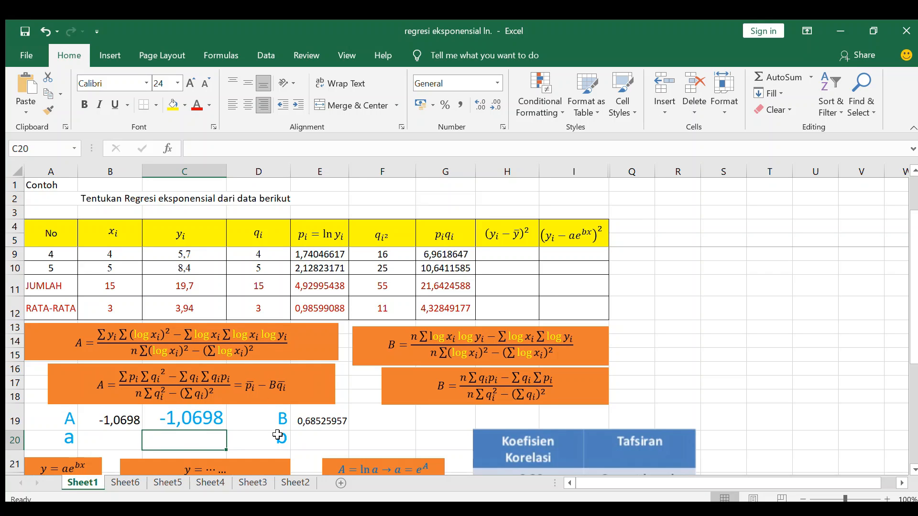
Step: Calculate coefficient a in B20 as the exponential of A with =exp(B19)
{"action": "left_click", "coordinate": [116, 439]}
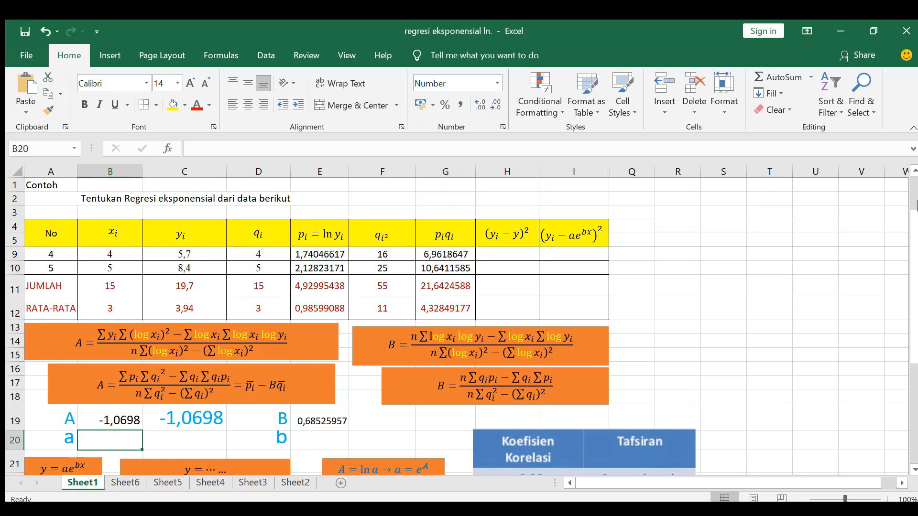
{"action": "left_click_drag", "start_coordinate": [914, 297], "coordinate": [914, 319]}
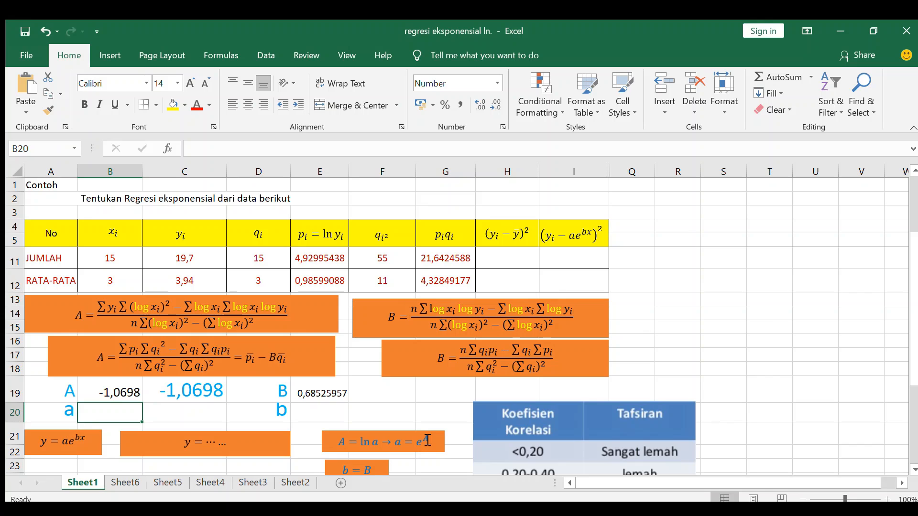
{"action": "type", "text": "="}
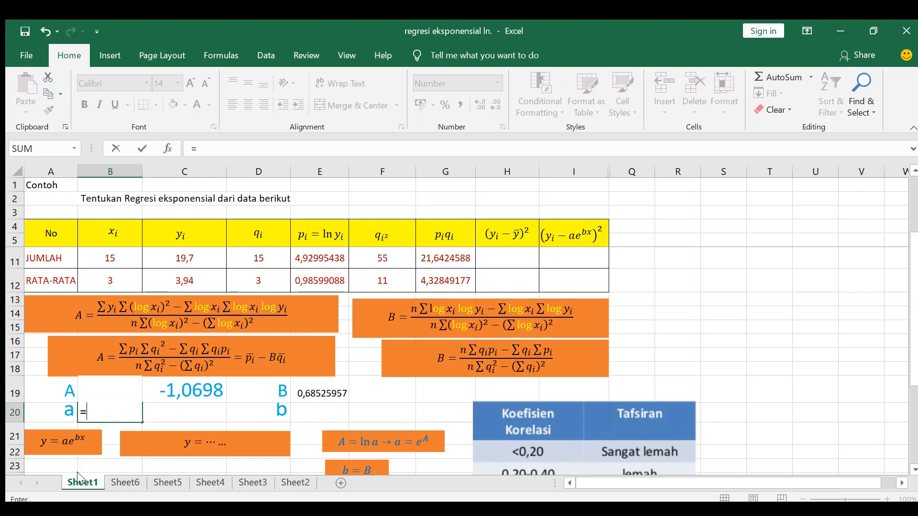
{"action": "type", "text": "exp"}
{"action": "key", "text": "BackSpace"}
{"action": "type", "text": "("}
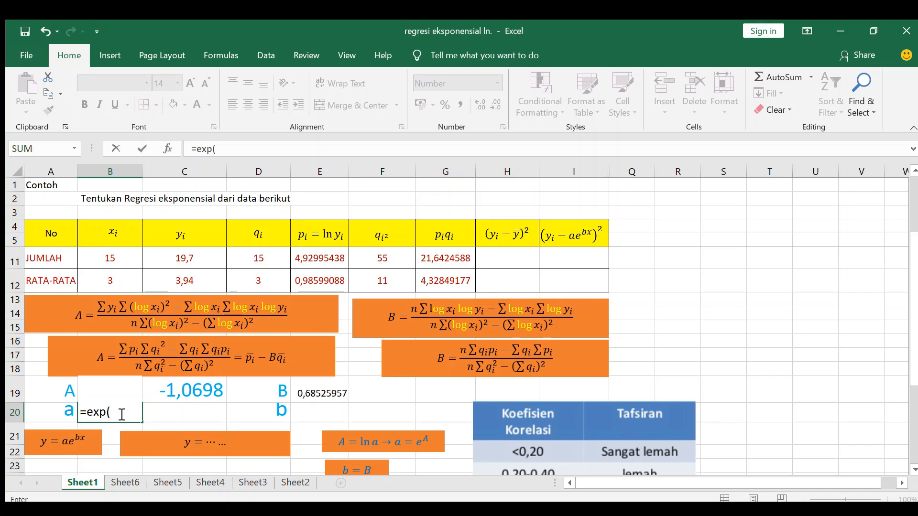
{"action": "type", "text": "B19)"}
{"action": "key", "text": "Return"}
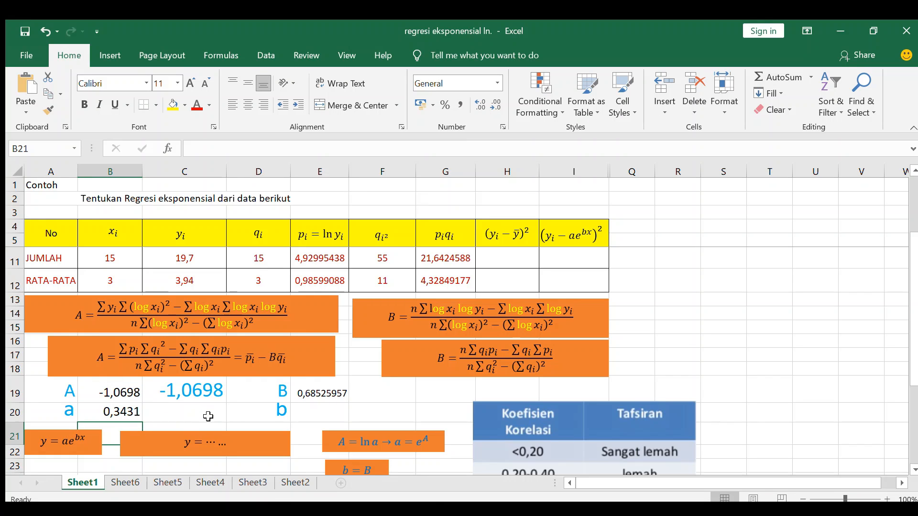
Step: Set coefficient b in E20 equal to coefficient B with =E19
{"action": "left_click", "coordinate": [317, 414]}
{"action": "type", "text": "="}
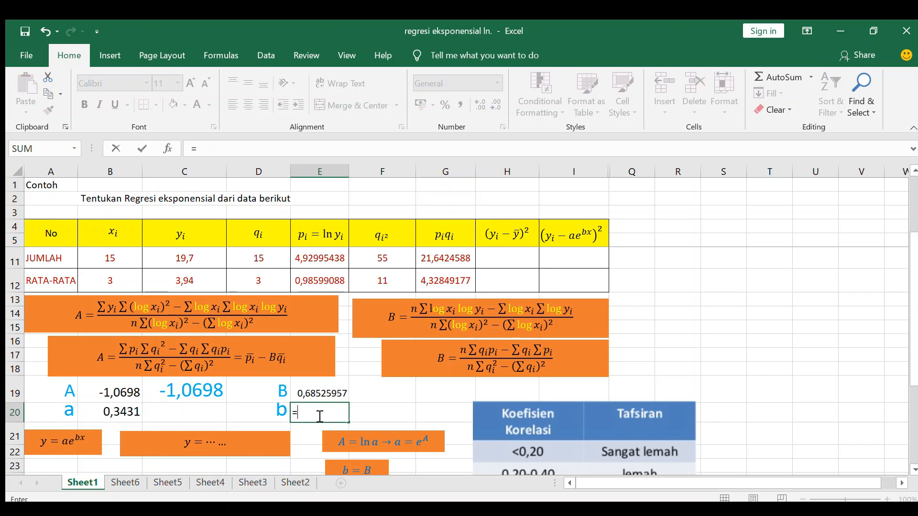
{"action": "left_click", "coordinate": [314, 392]}
{"action": "key", "text": "Return"}
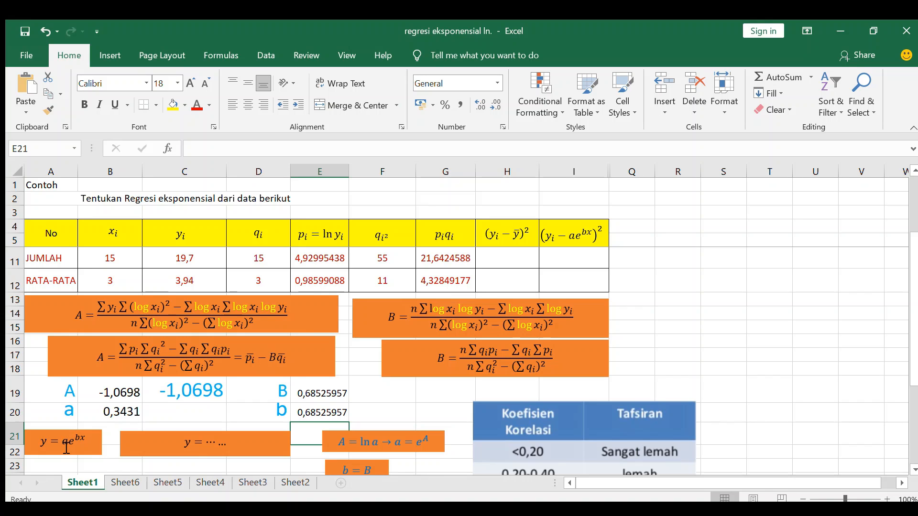
Step: Replace the dots in the y equation text box with the regression result 0,343e^0,685x
{"action": "left_click", "coordinate": [203, 444]}
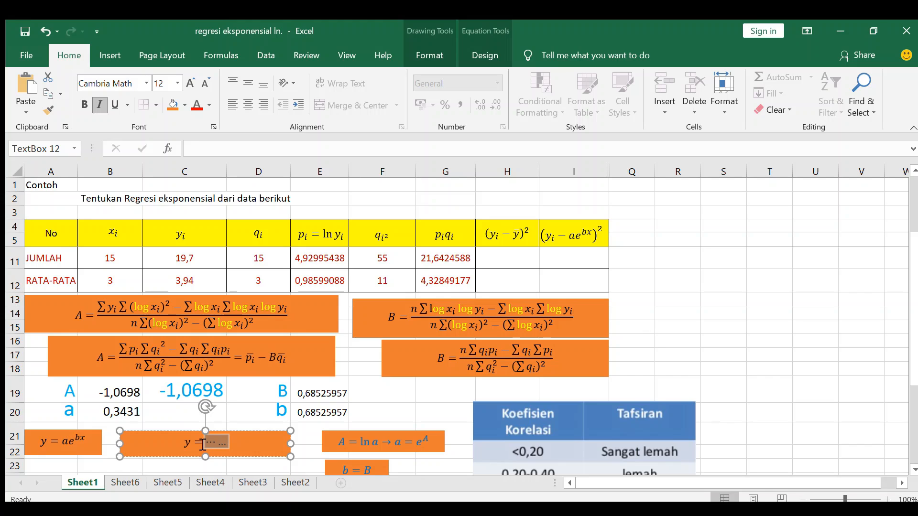
{"action": "type", "text": "0,343"}
{"action": "type", "text": "e^0,68"}
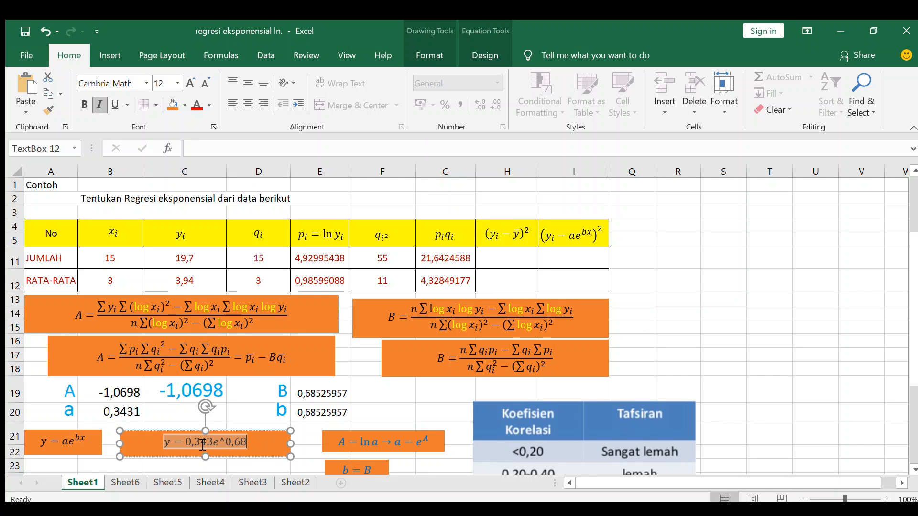
{"action": "type", "text": "5x"}
{"action": "left_click", "coordinate": [418, 412]}
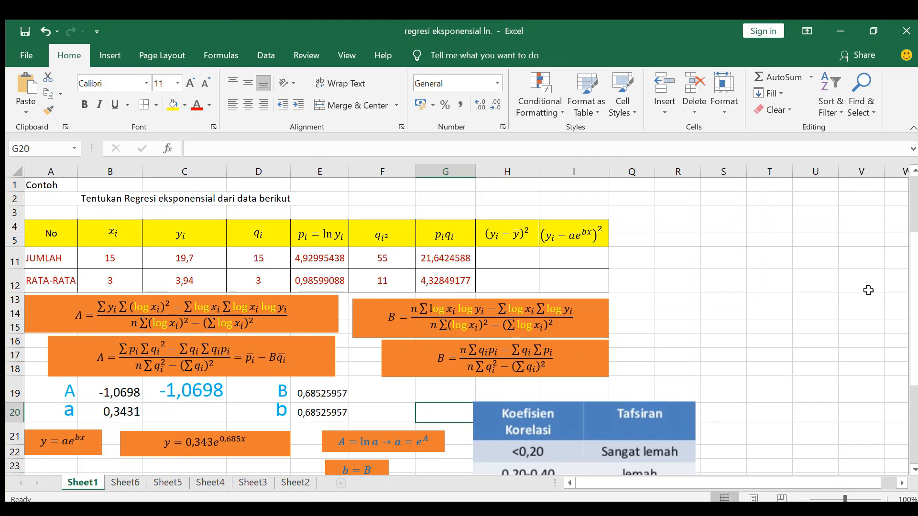
Step: Enter the squared deviation from the mean of y for the first data row in H6 as =(C6-C12)^2
{"action": "left_click_drag", "start_coordinate": [915, 342], "coordinate": [917, 368]}
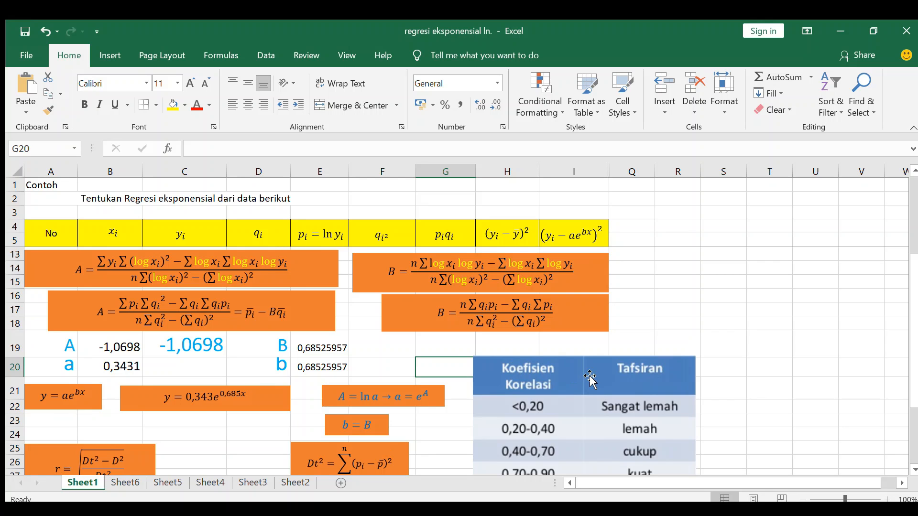
{"action": "scroll", "coordinate": [915, 347], "scroll_direction": "down", "scroll_amount": 1}
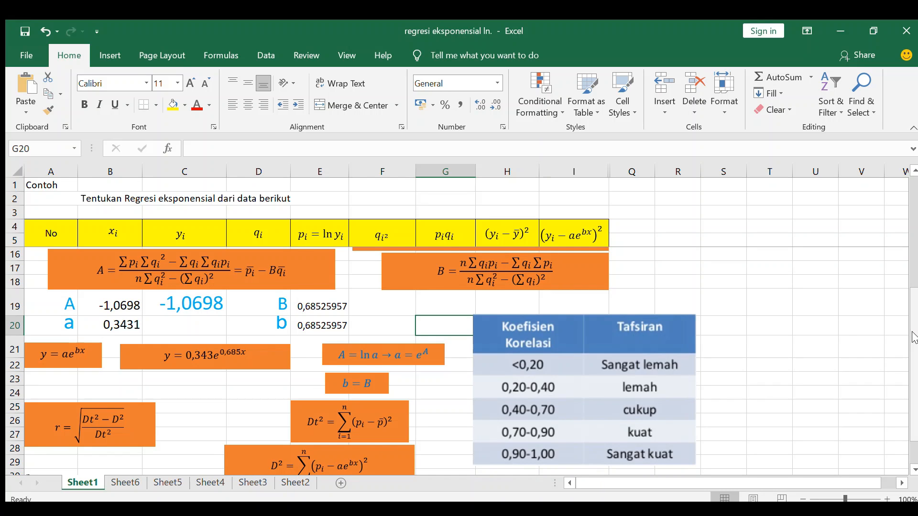
{"action": "scroll", "coordinate": [909, 221], "scroll_direction": "up", "scroll_amount": 3}
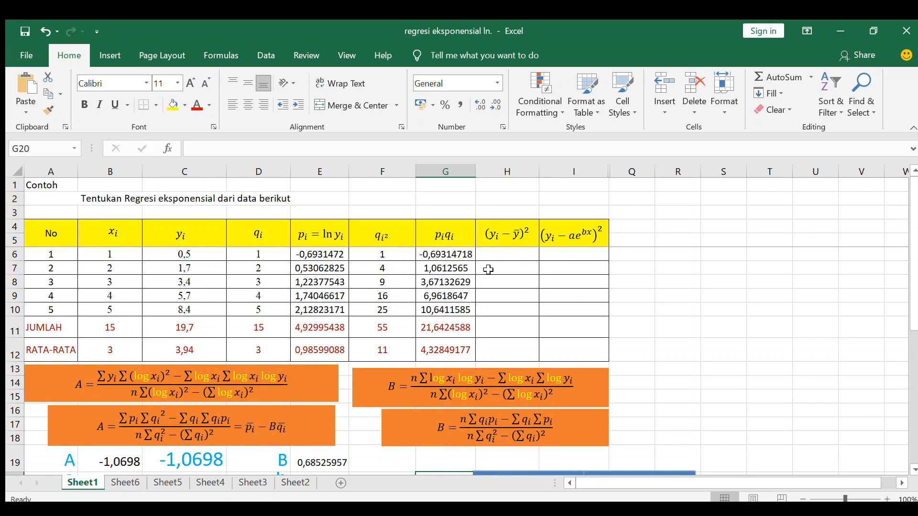
{"action": "left_click", "coordinate": [501, 252]}
{"action": "type", "text": "=("}
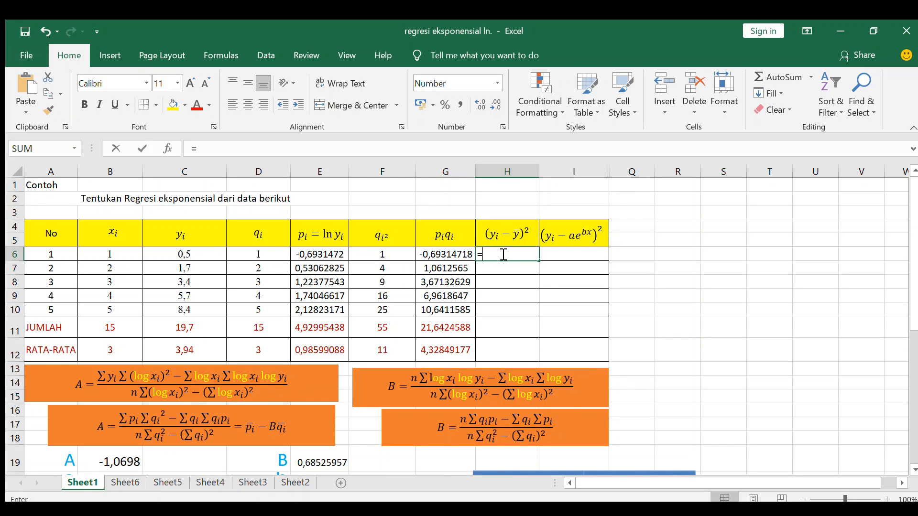
{"action": "left_click", "coordinate": [189, 254]}
{"action": "type", "text": "-"}
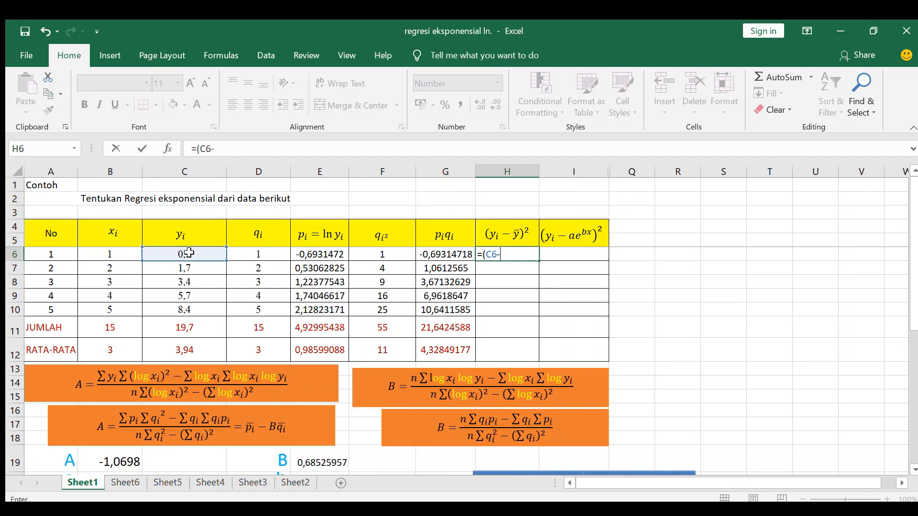
{"action": "left_click", "coordinate": [193, 350]}
{"action": "type", "text": ")^2"}
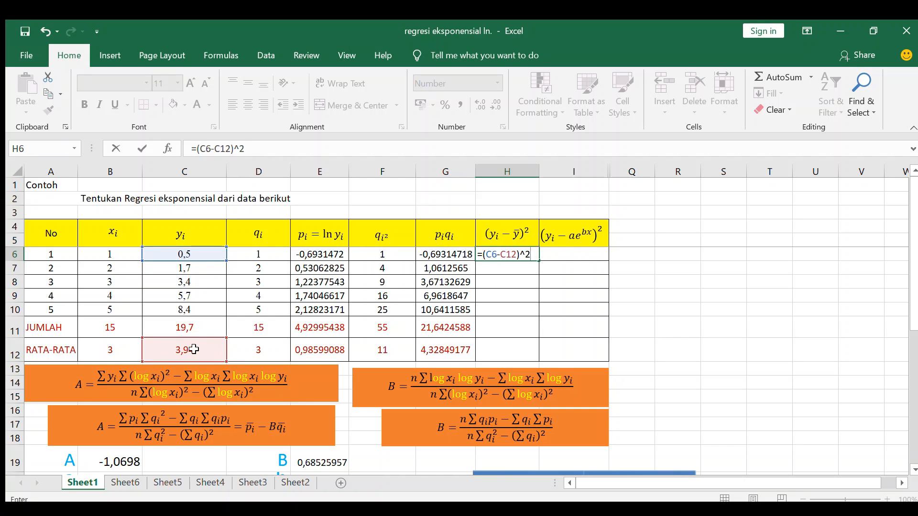
{"action": "key", "text": "Return"}
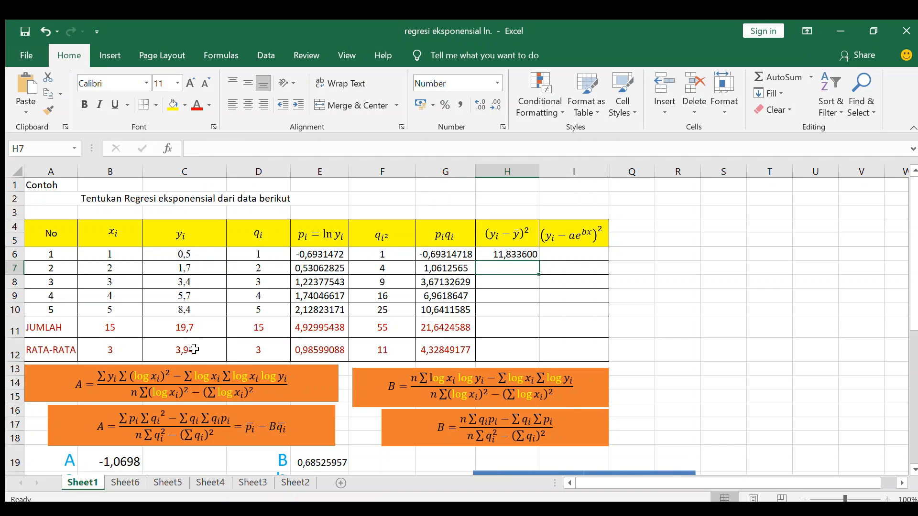
Step: Make the y mean reference in H6 absolute as =(C6-$C$12)^2 and fill the formula down to H10
{"action": "double_click", "coordinate": [510, 258]}
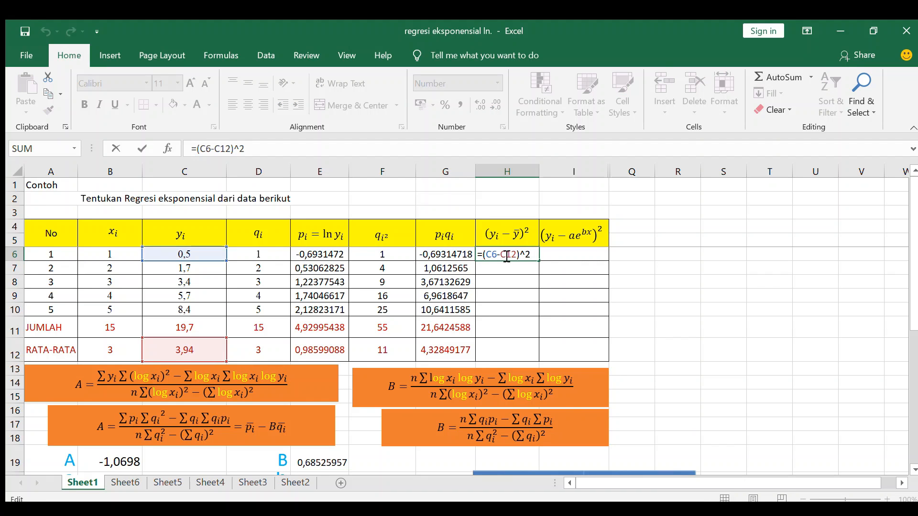
{"action": "left_click", "coordinate": [505, 257]}
{"action": "type", "text": "$C"}
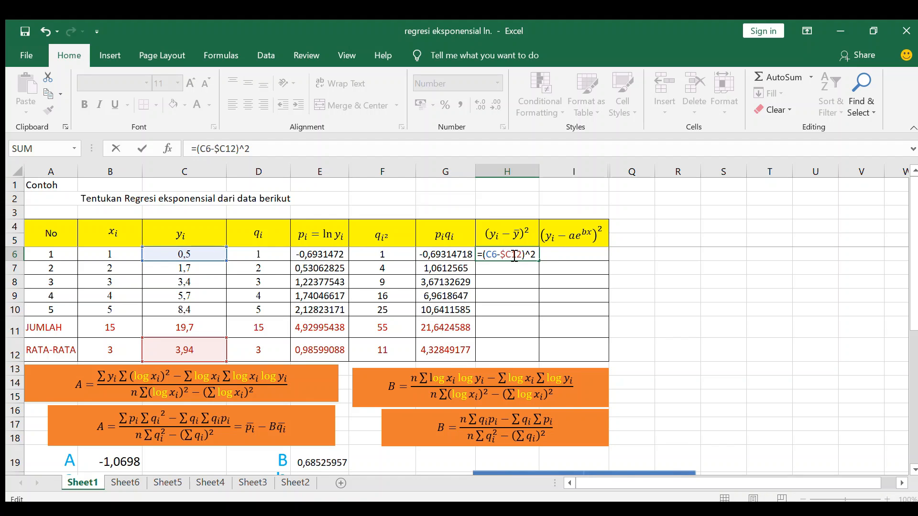
{"action": "type", "text": "$"}
{"action": "key", "text": "Return"}
{"action": "left_click", "coordinate": [513, 255]}
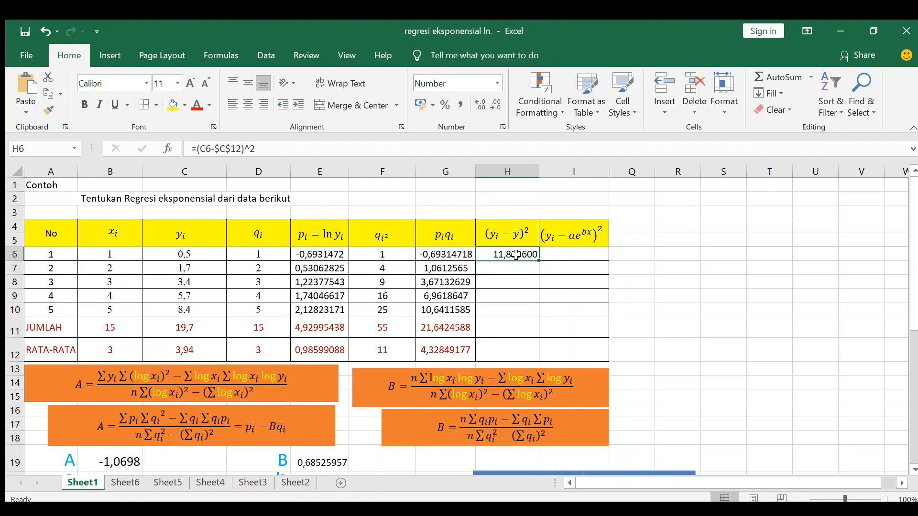
{"action": "left_click_drag", "start_coordinate": [538, 260], "coordinate": [531, 319]}
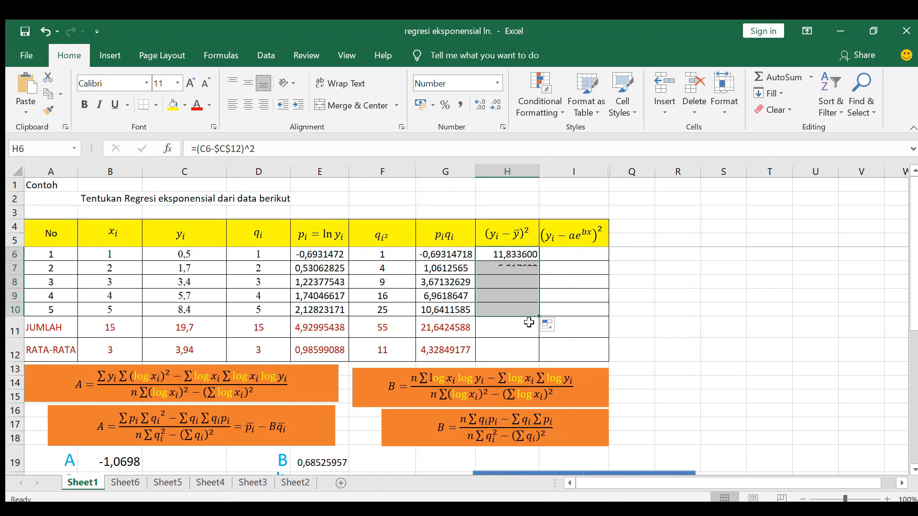
Step: Begin the squared residual formula in I6 with =(C6-($B$20*exp(, using an absolute reference to coefficient a
{"action": "left_click", "coordinate": [572, 257]}
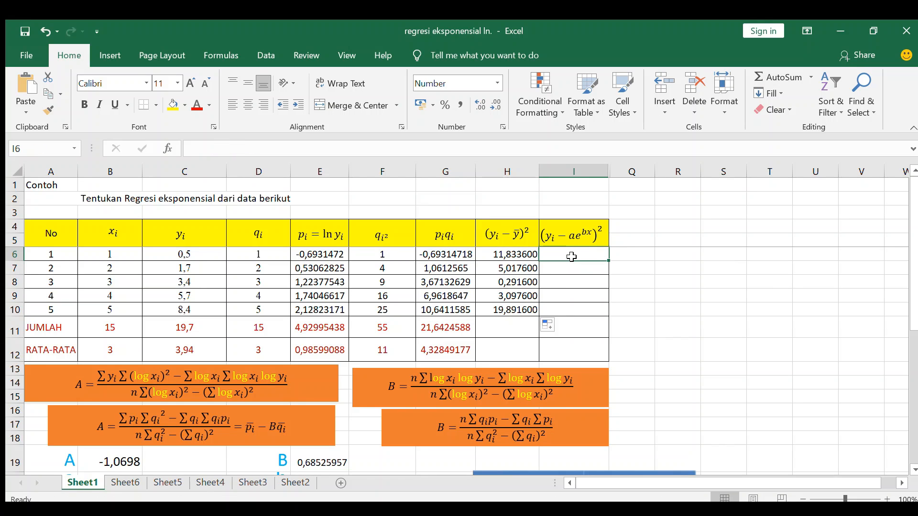
{"action": "type", "text": "=("}
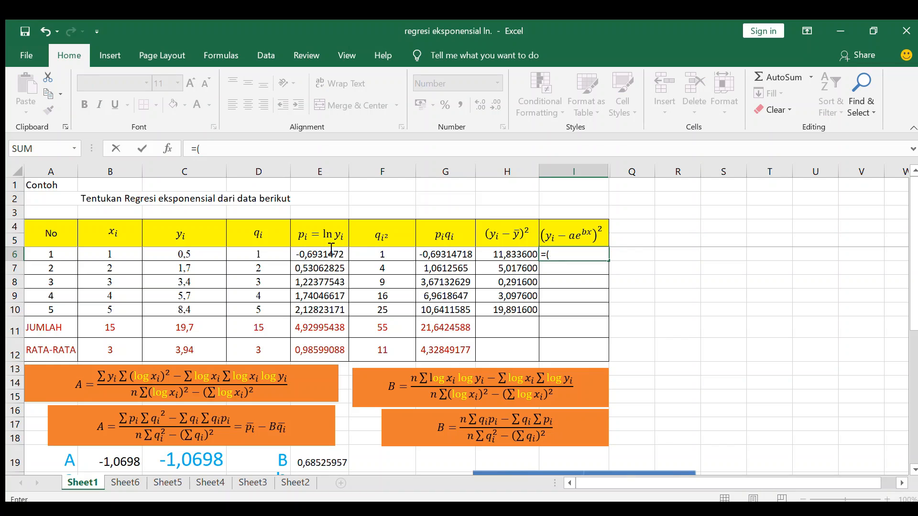
{"action": "left_click", "coordinate": [180, 256]}
{"action": "type", "text": "-("}
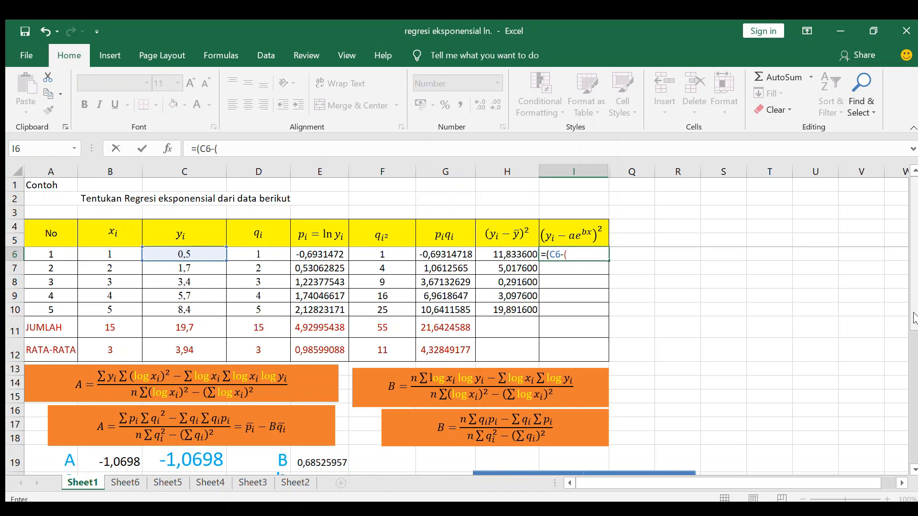
{"action": "scroll", "coordinate": [333, 451], "scroll_direction": "down", "scroll_amount": 1}
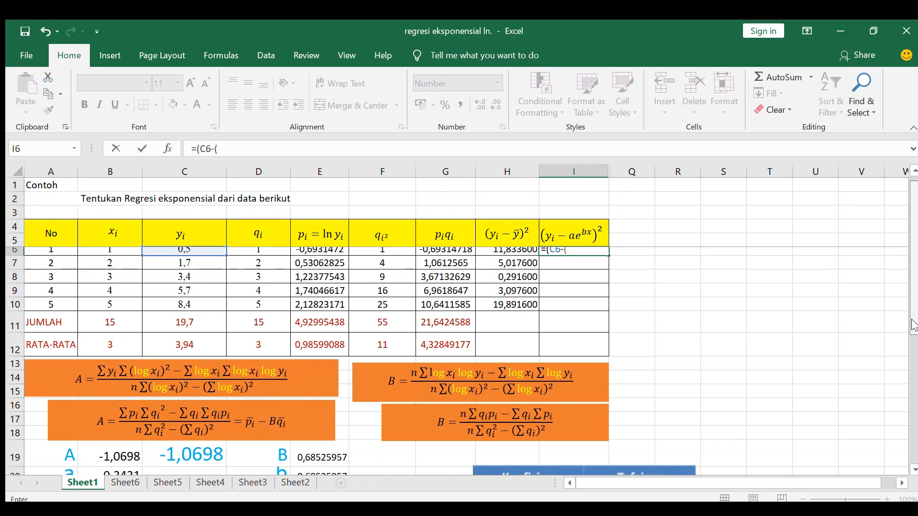
{"action": "left_click", "coordinate": [122, 441]}
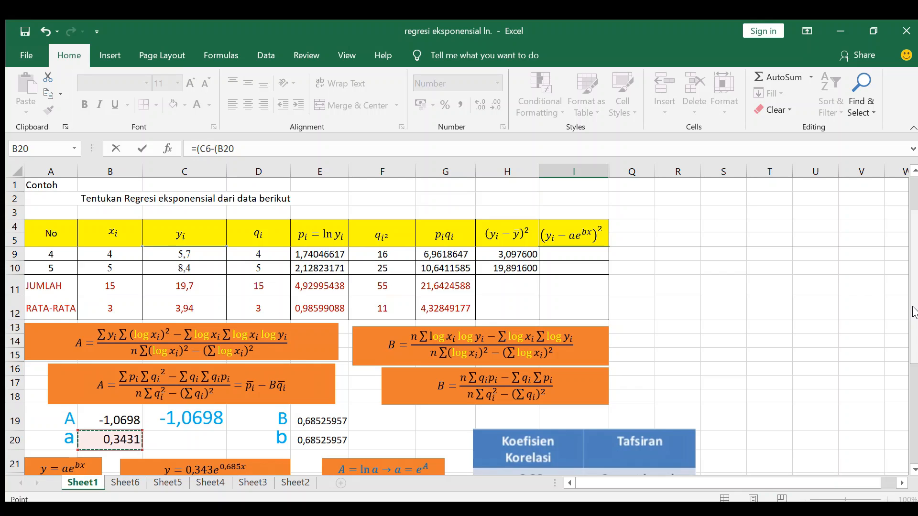
{"action": "left_click_drag", "start_coordinate": [915, 310], "coordinate": [916, 256]}
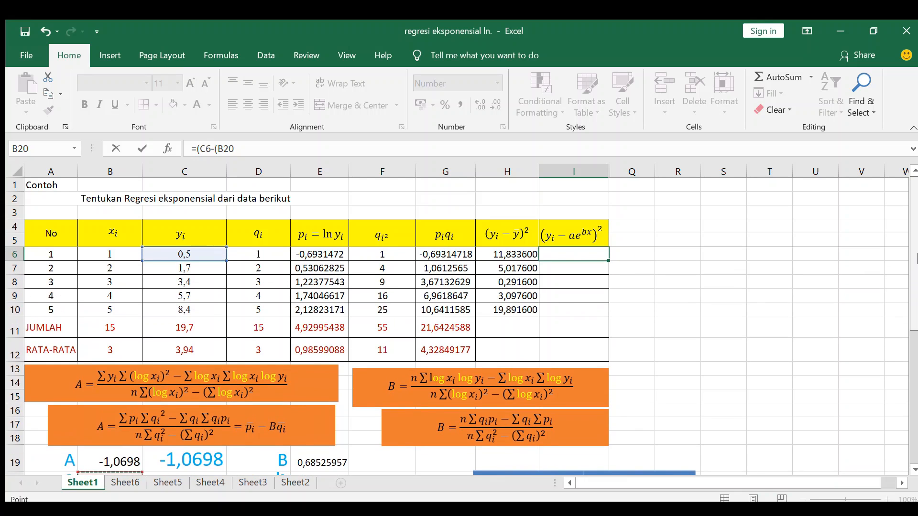
{"action": "left_click", "coordinate": [571, 257]}
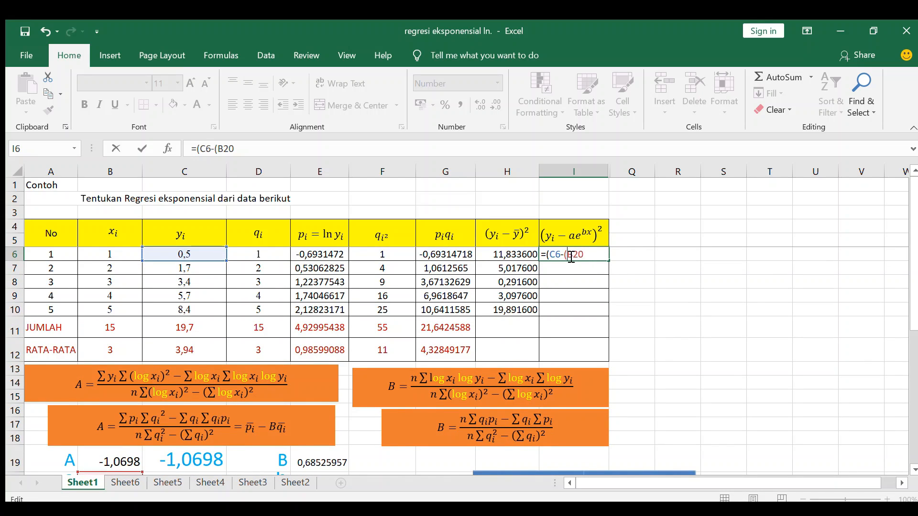
{"action": "type", "text": "$B$20*exp("}
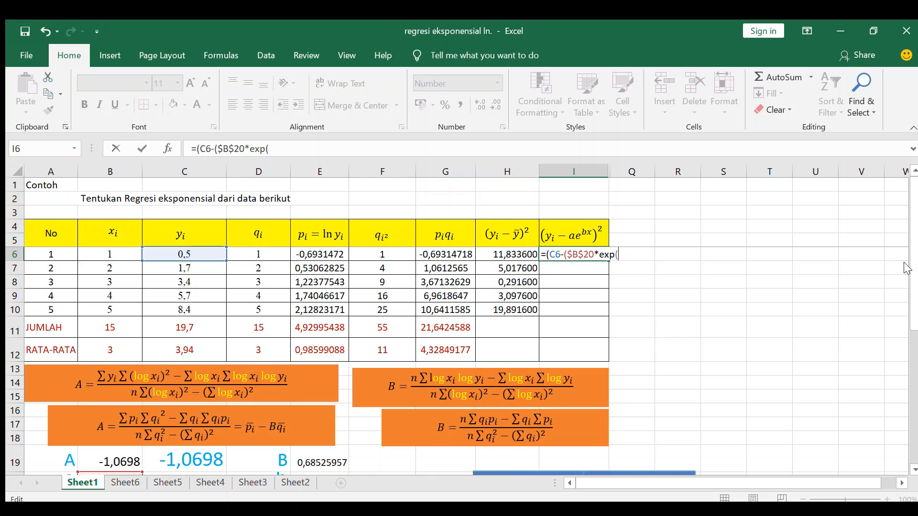
Step: Complete the I6 formula with coefficient b and x as =(C6-($B$20*exp($E$20*B6)))^2
{"action": "scroll", "coordinate": [413, 469], "scroll_direction": "down", "scroll_amount": 1}
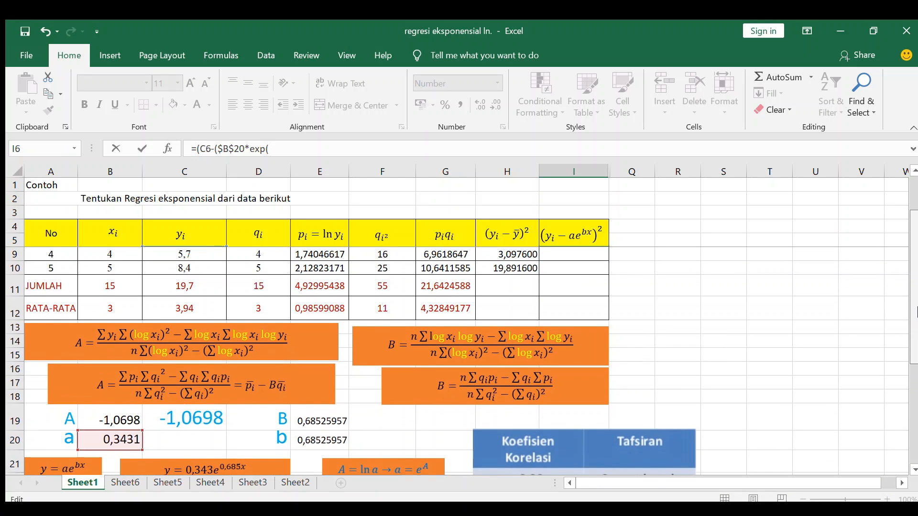
{"action": "left_click", "coordinate": [309, 439]}
{"action": "scroll", "coordinate": [309, 439], "scroll_direction": "up", "scroll_amount": 1}
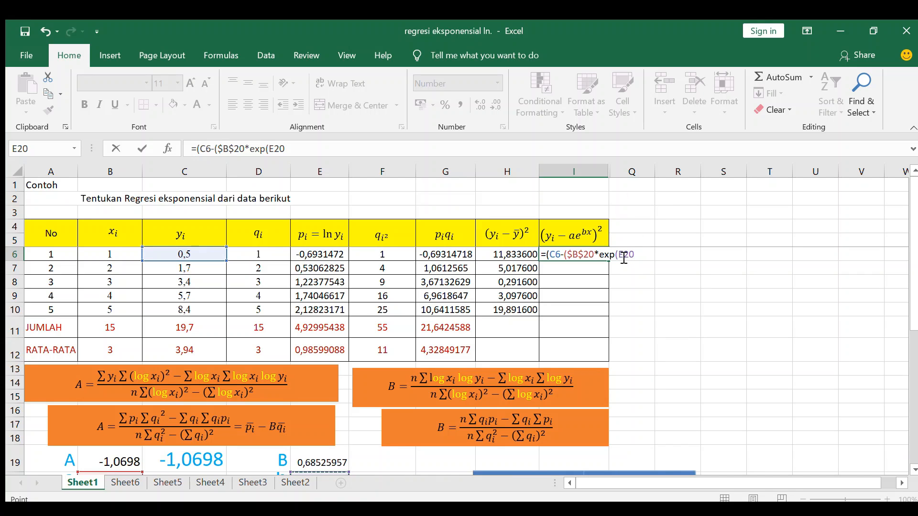
{"action": "left_click", "coordinate": [624, 256]}
{"action": "type", "text": "$B$20"}
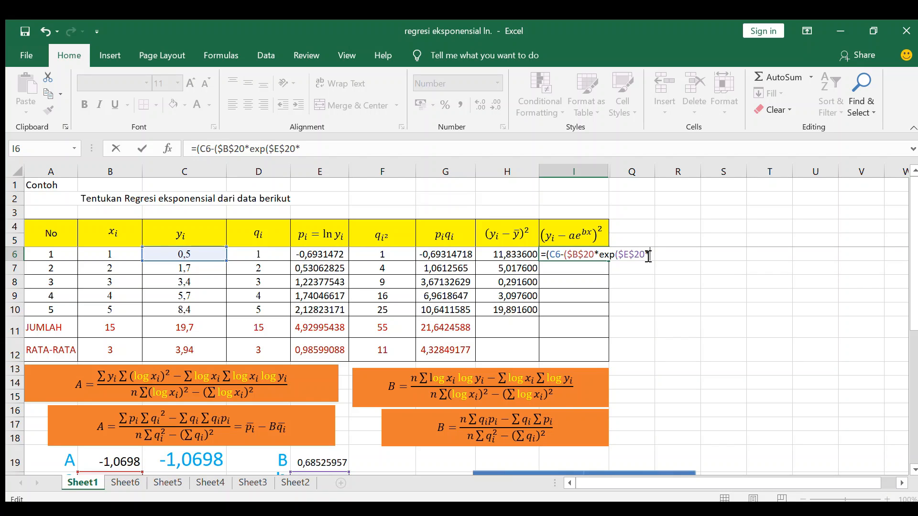
{"action": "type", "text": "*"}
{"action": "left_click", "coordinate": [111, 255]}
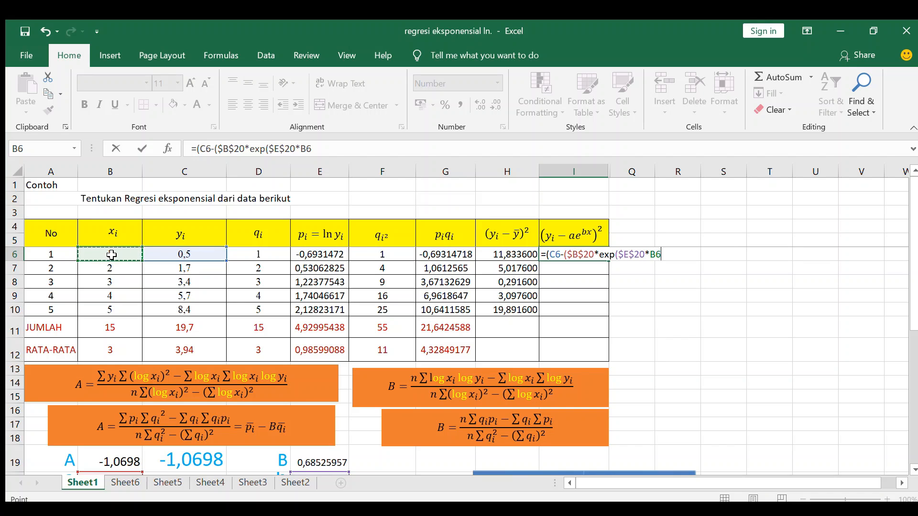
{"action": "type", "text": ")"}
{"action": "type", "text": "))^2"}
{"action": "key", "text": "Return"}
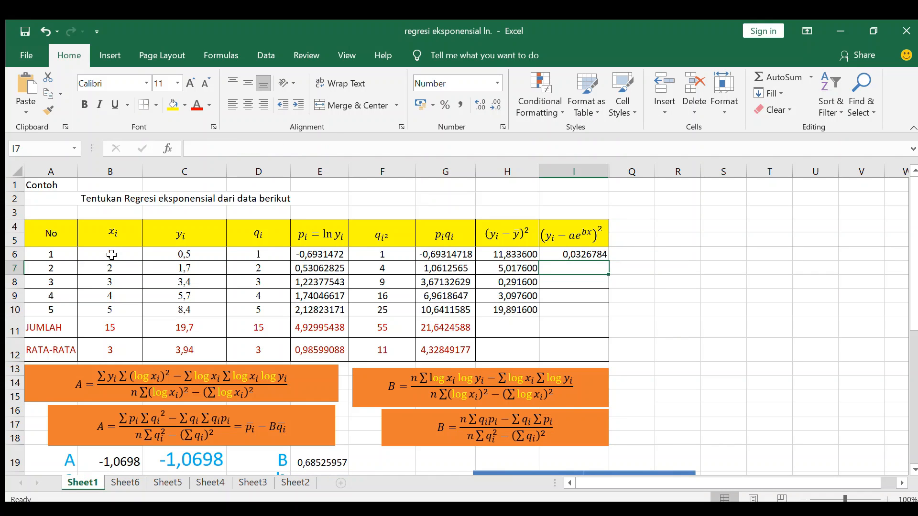
Step: Fill the squared residual formula from I6 down through I10
{"action": "left_click", "coordinate": [591, 254]}
{"action": "left_click_drag", "start_coordinate": [608, 263], "coordinate": [612, 312]}
{"action": "left_click", "coordinate": [678, 423]}
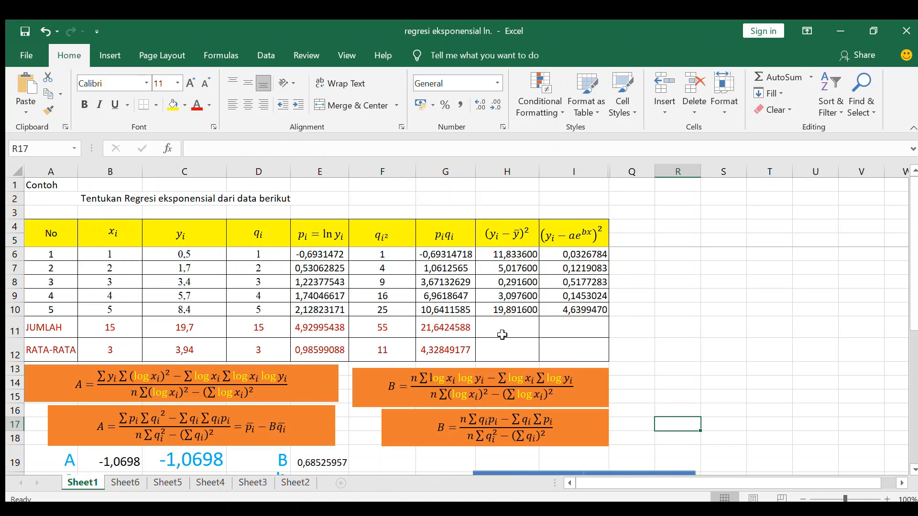
Step: Extend the JUMLAH and RATA-RATA formulas from G11 and G12 across columns H and I
{"action": "left_click", "coordinate": [448, 325]}
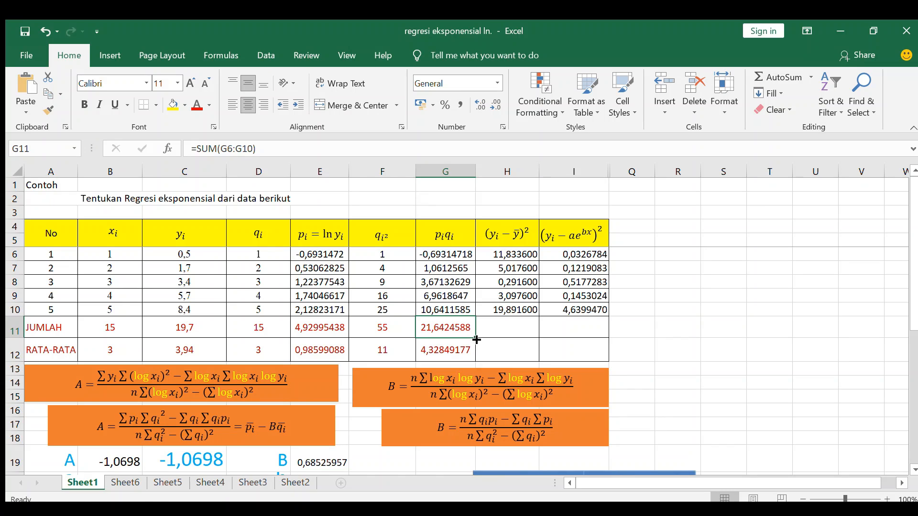
{"action": "left_click_drag", "start_coordinate": [477, 339], "coordinate": [609, 334]}
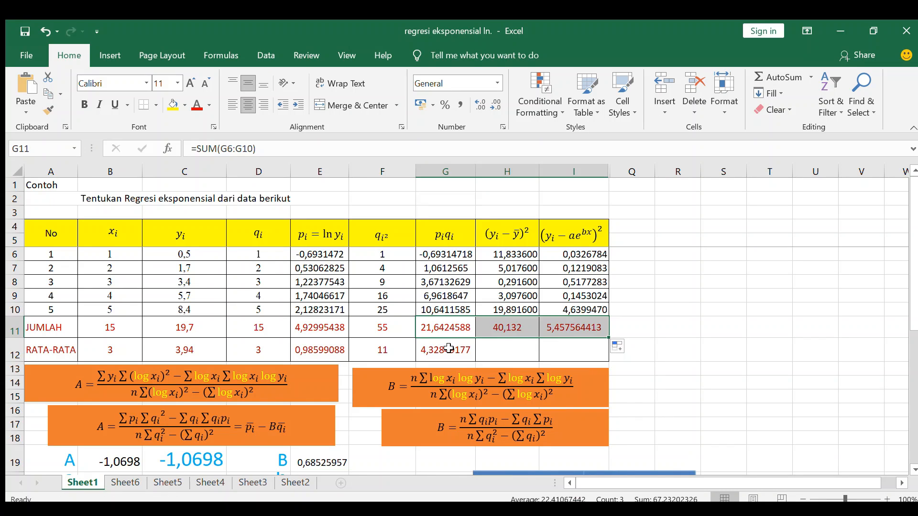
{"action": "left_click", "coordinate": [449, 349]}
{"action": "left_click_drag", "start_coordinate": [476, 362], "coordinate": [594, 360]}
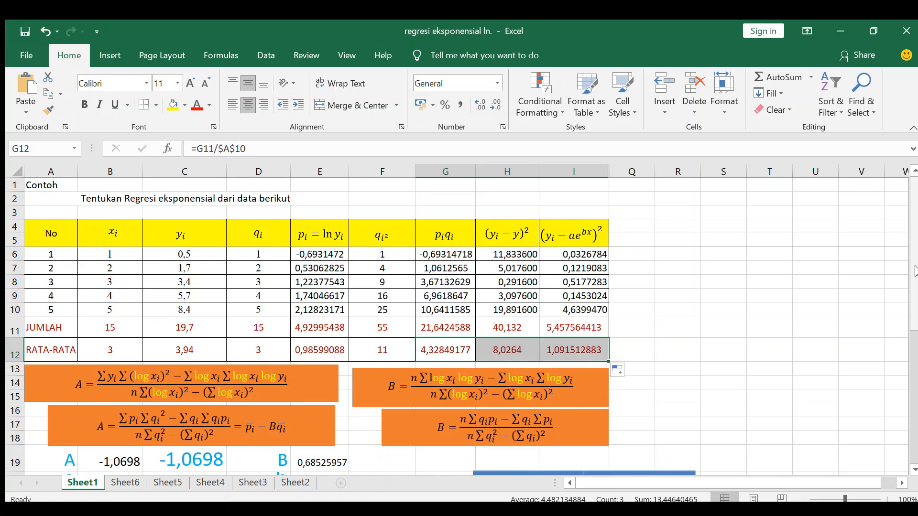
Step: Following the r formula, calculate the ratio under the root in S14 with =(H12-I12)/H12
{"action": "left_click_drag", "start_coordinate": [914, 273], "coordinate": [916, 338]}
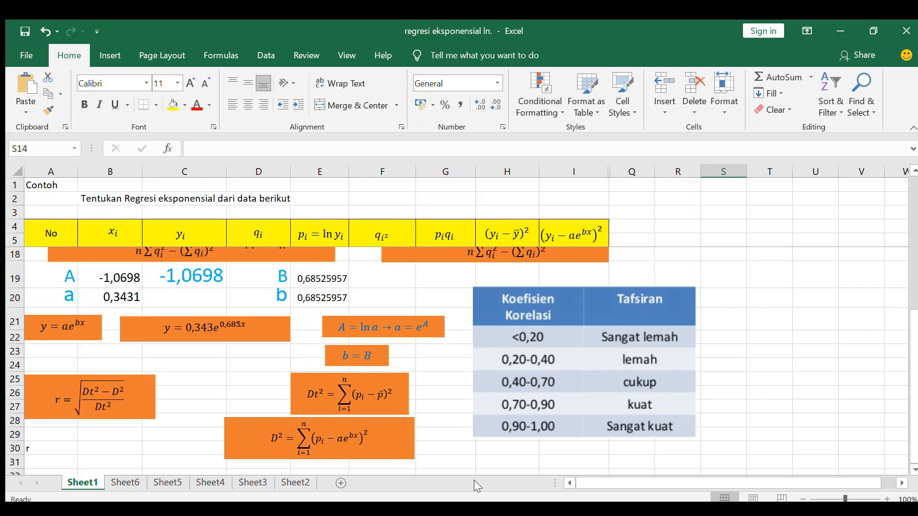
{"action": "left_click_drag", "start_coordinate": [915, 341], "coordinate": [914, 205]}
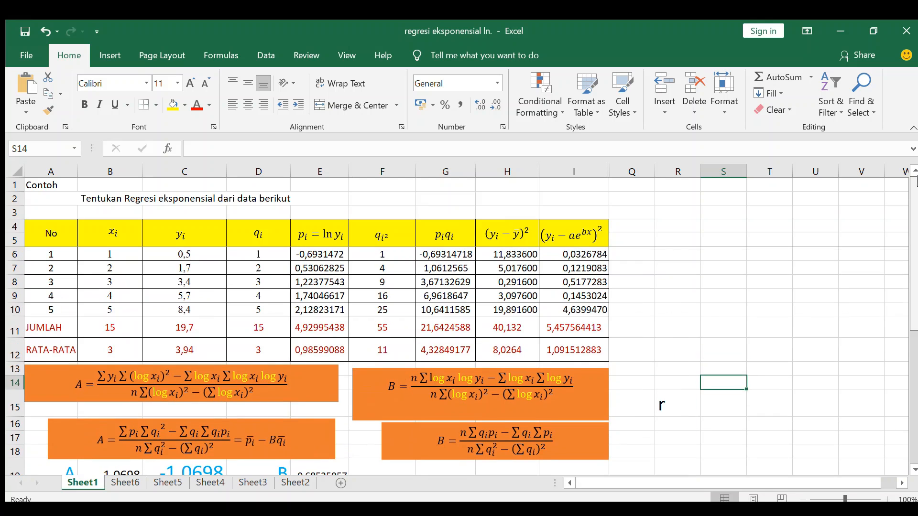
{"action": "type", "text": "=("}
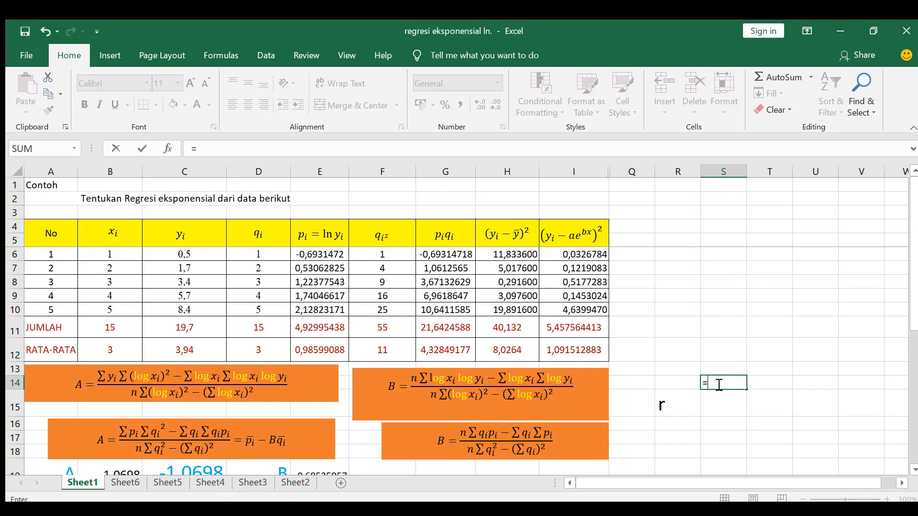
{"action": "left_click", "coordinate": [506, 352]}
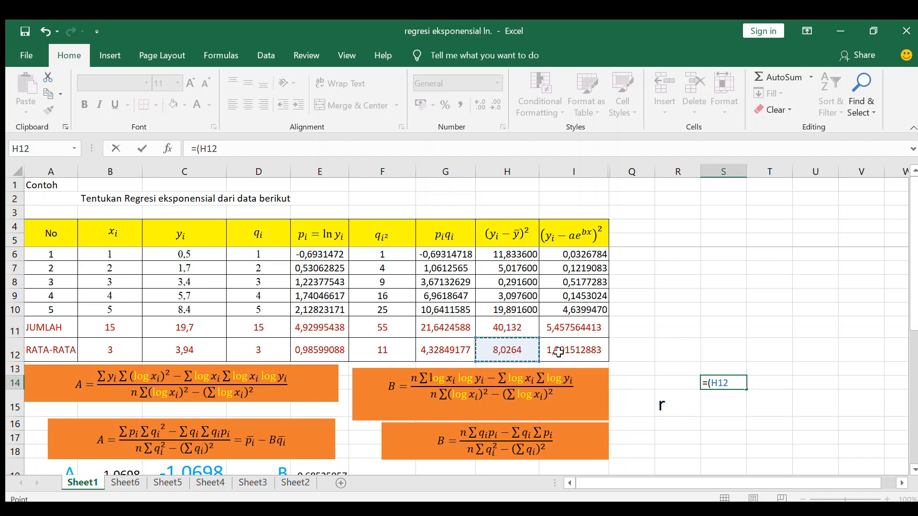
{"action": "type", "text": "-"}
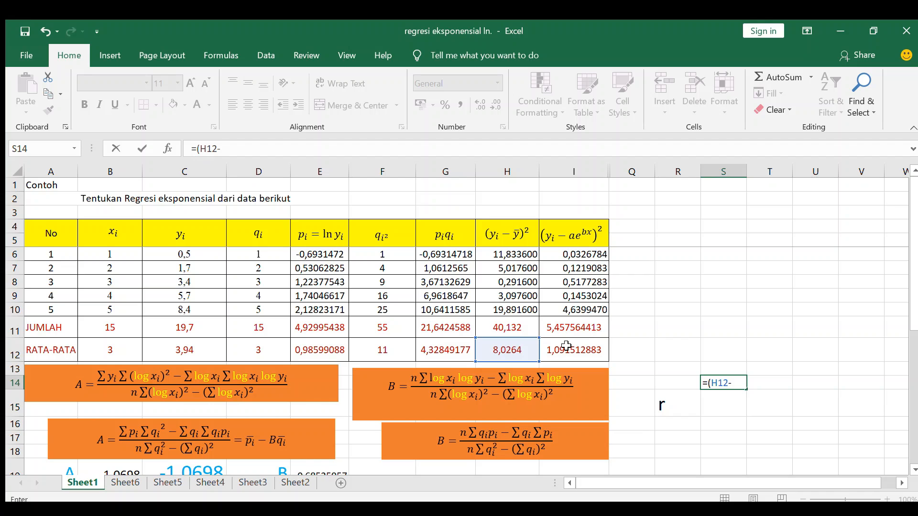
{"action": "left_click", "coordinate": [566, 348]}
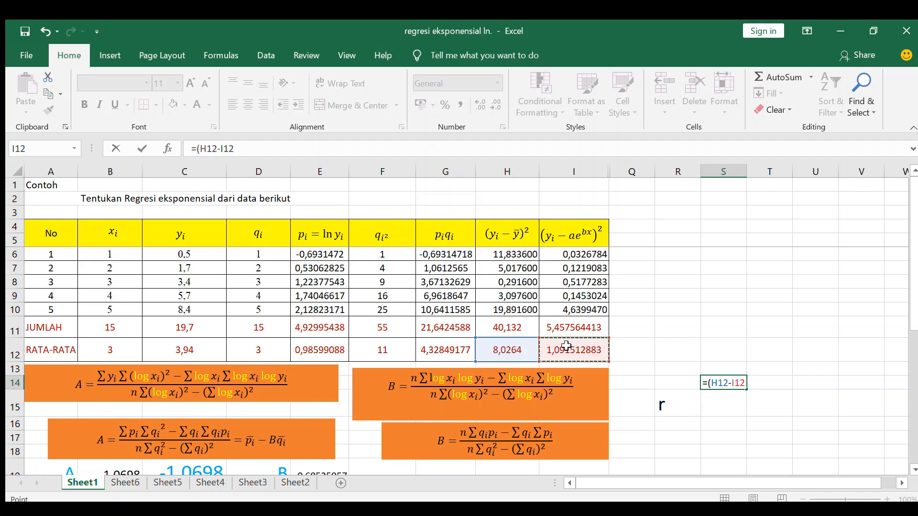
{"action": "type", "text": ")/"}
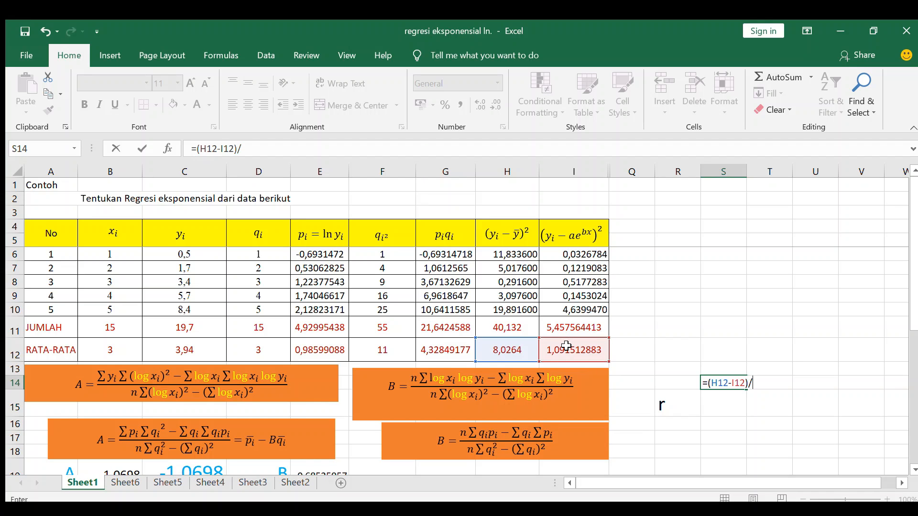
{"action": "left_click", "coordinate": [480, 350]}
{"action": "key", "text": "Return"}
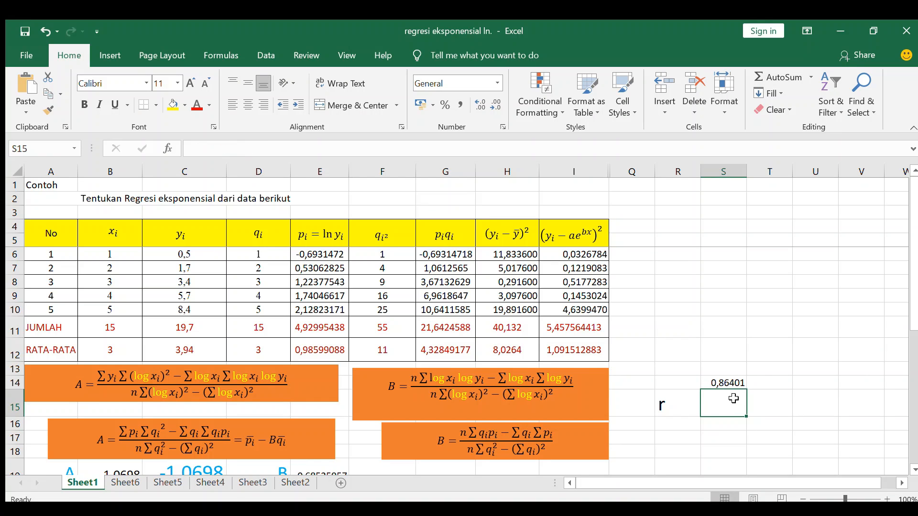
Step: Calculate the correlation coefficient r in S15 with =sqrt(S14) and check it against the correlation interpretation table
{"action": "type", "text": "=sqrt("}
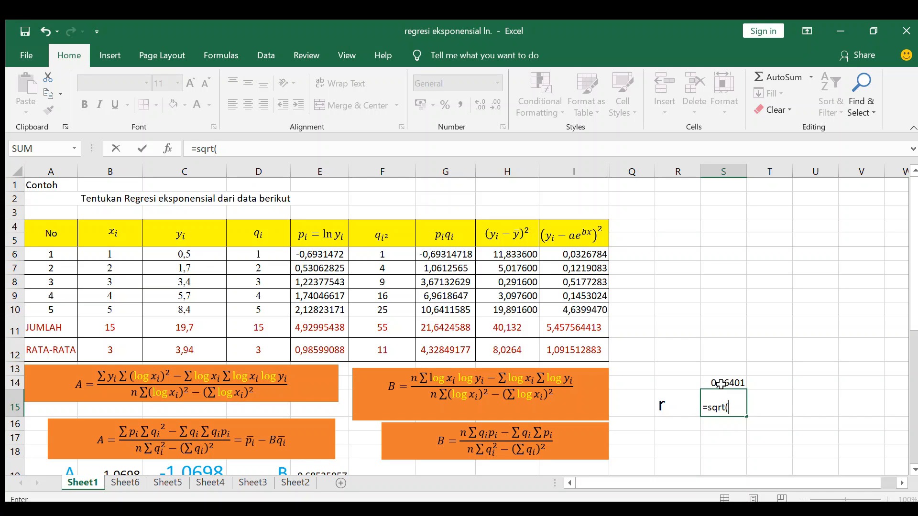
{"action": "left_click", "coordinate": [721, 383]}
{"action": "type", "text": ")"}
{"action": "key", "text": "Return"}
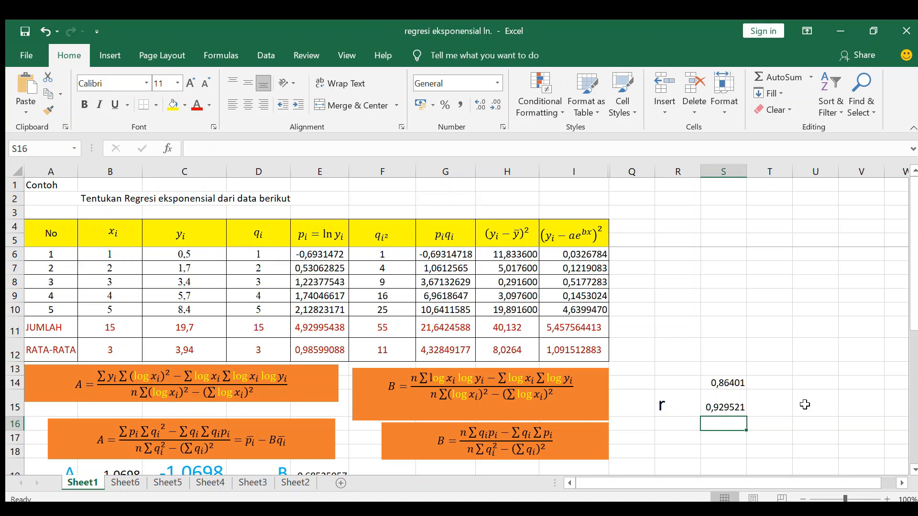
{"action": "left_click_drag", "start_coordinate": [914, 318], "coordinate": [916, 441]}
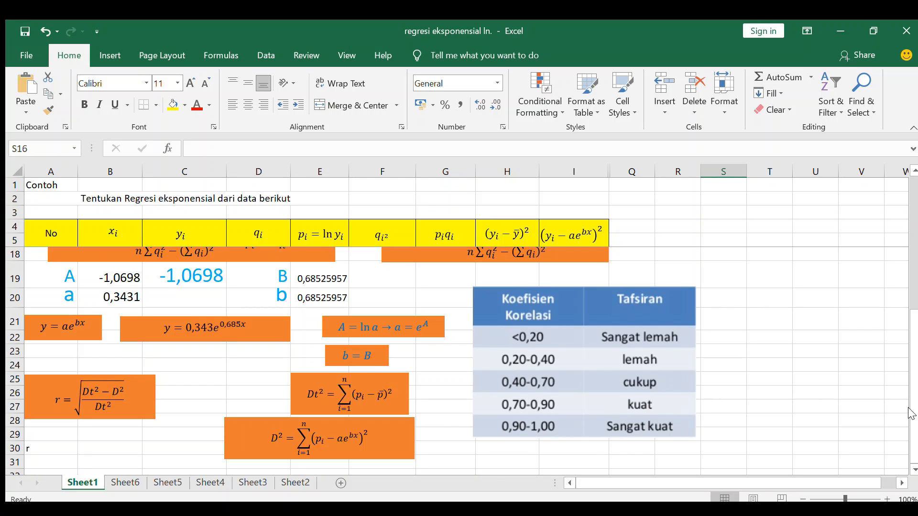
{"action": "left_click_drag", "start_coordinate": [911, 347], "coordinate": [911, 213]}
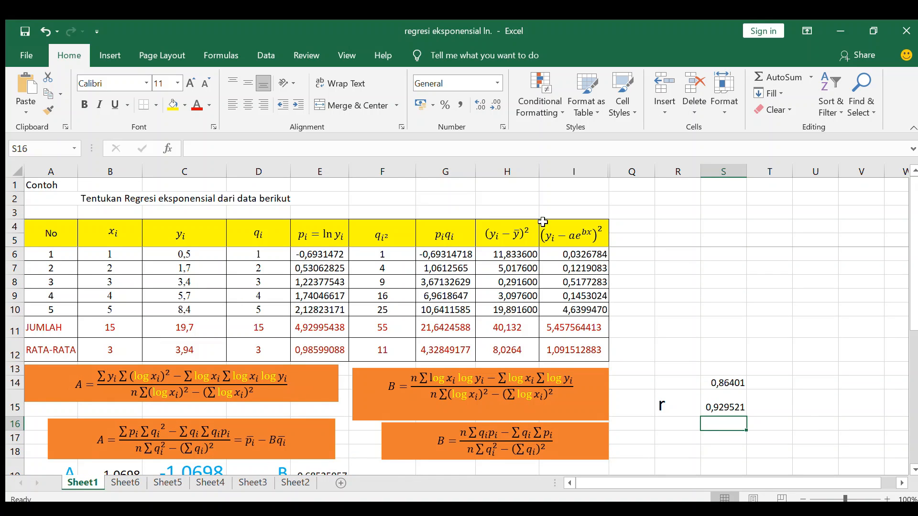
Step: Insert a markers-only scatter chart from the x and y data in B6:C10
{"action": "left_click", "coordinate": [106, 252]}
{"action": "key", "text": "shift+Right"}
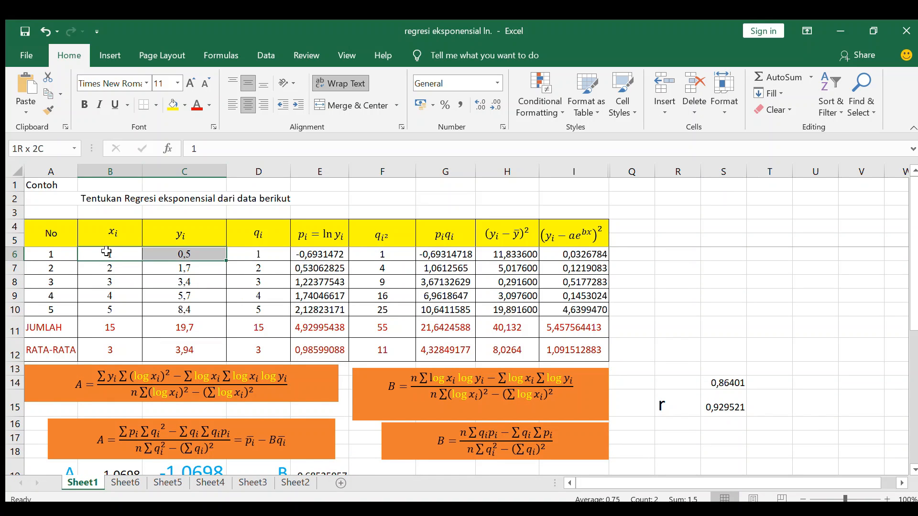
{"action": "key", "text": "shift+Down"}
{"action": "key", "text": "shift+Down"}
{"action": "key", "text": "shift+Down"}
{"action": "key", "text": "shift+Down"}
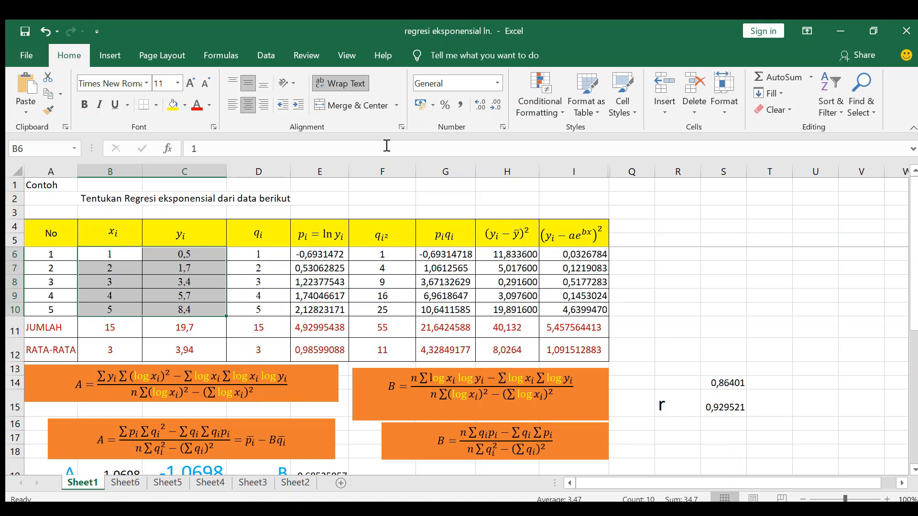
{"action": "left_click", "coordinate": [107, 53]}
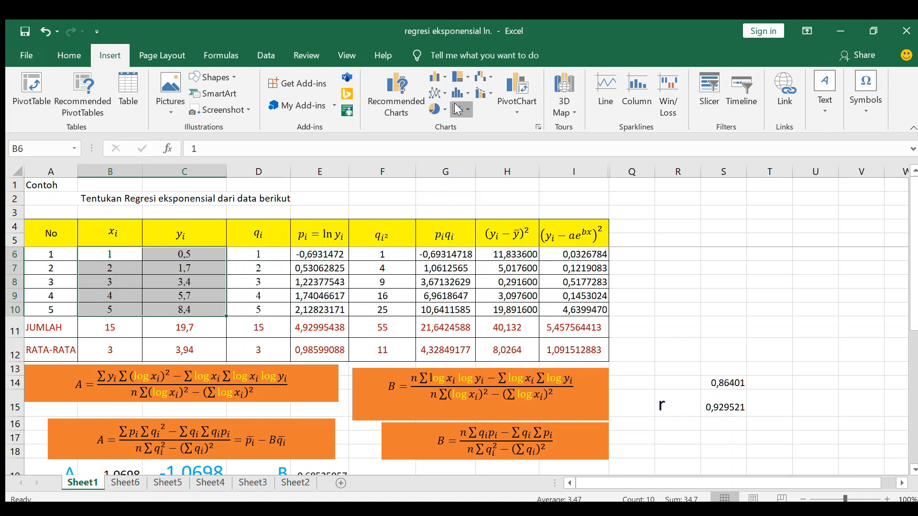
{"action": "left_click", "coordinate": [463, 152]}
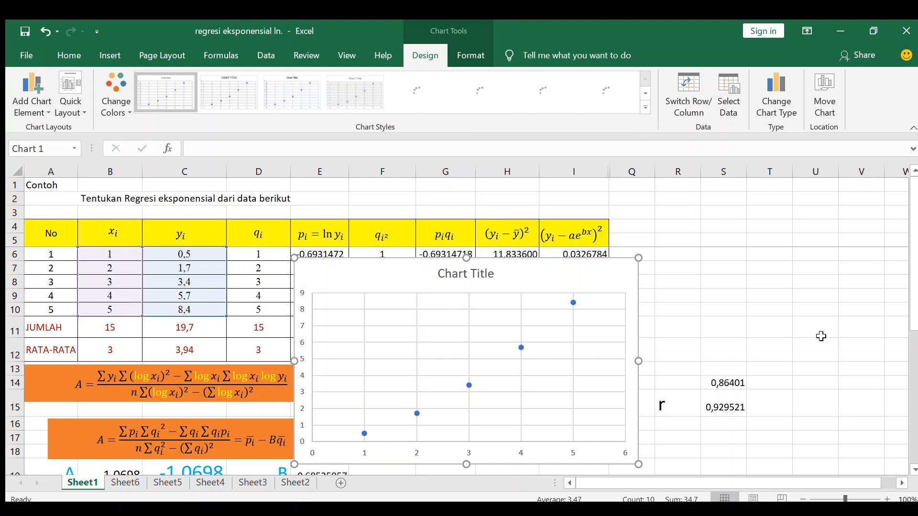
Step: Add an exponential trendline to the scatter chart's data series and display its equation on the chart
{"action": "left_click", "coordinate": [568, 299]}
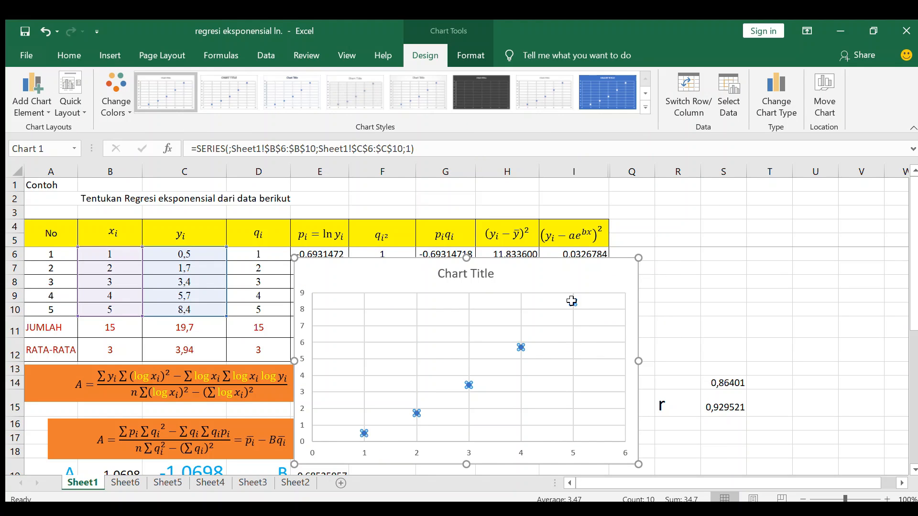
{"action": "left_click", "coordinate": [629, 416]}
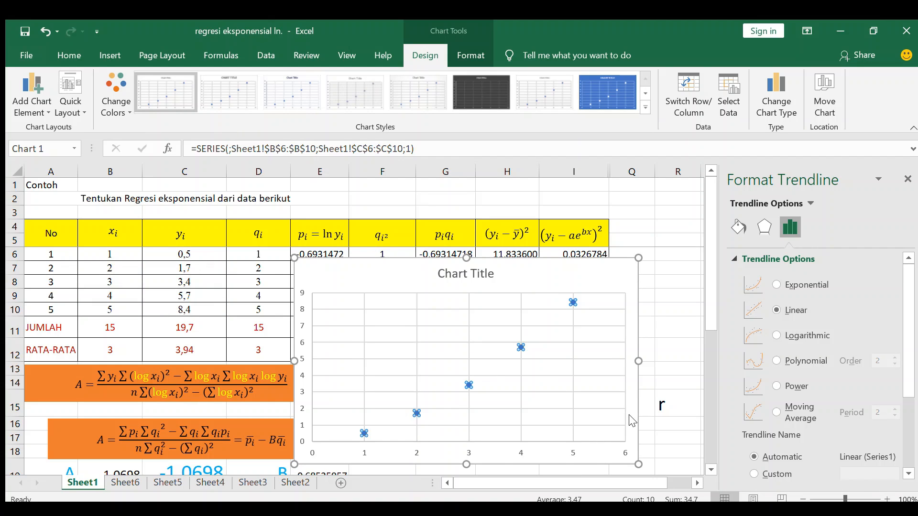
{"action": "left_click", "coordinate": [798, 279]}
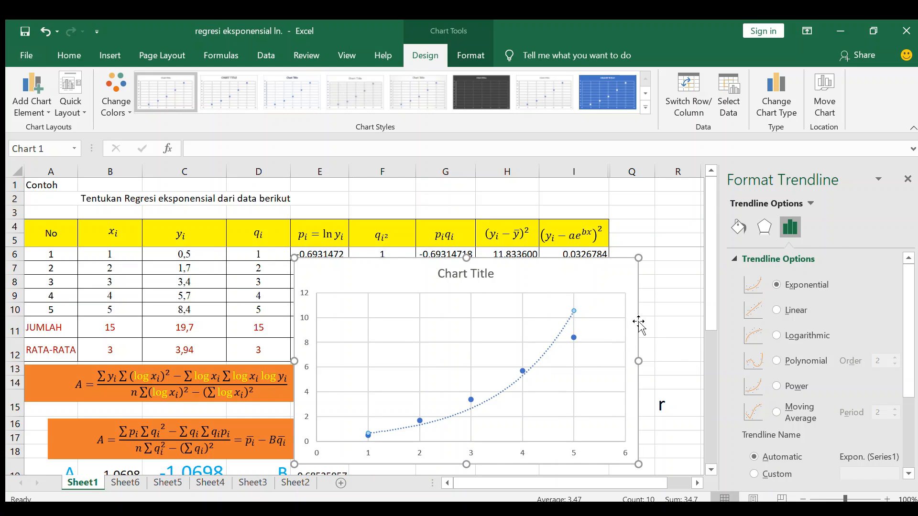
{"action": "left_click_drag", "start_coordinate": [905, 299], "coordinate": [905, 368]}
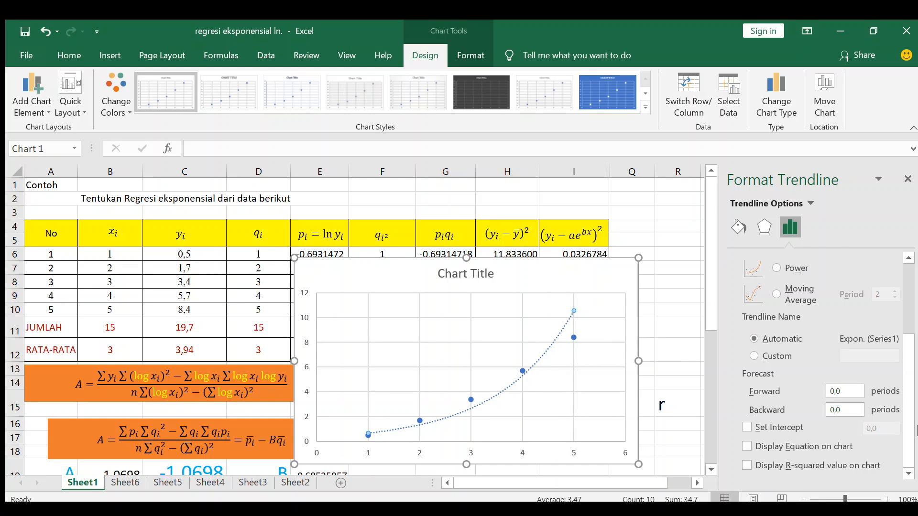
{"action": "left_click", "coordinate": [748, 447]}
{"action": "left_click", "coordinate": [682, 382]}
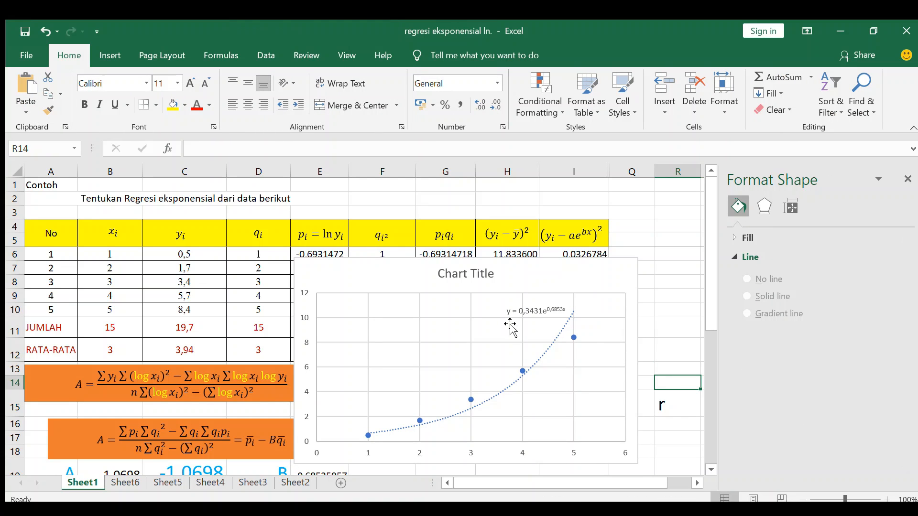